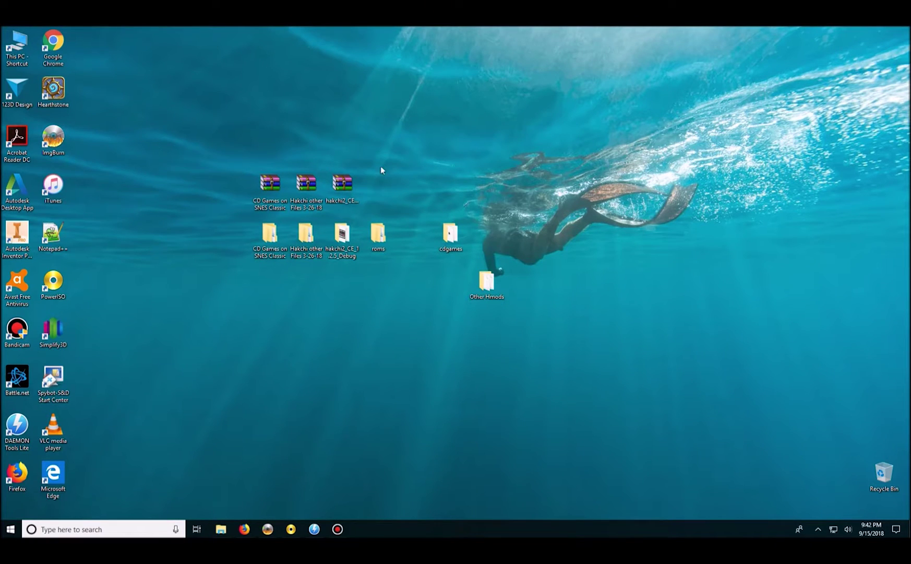
- Open the hakchi2_CE_1.2.5_Debug desktop folder and launch hakchi.exe from it
double_click(342, 236)
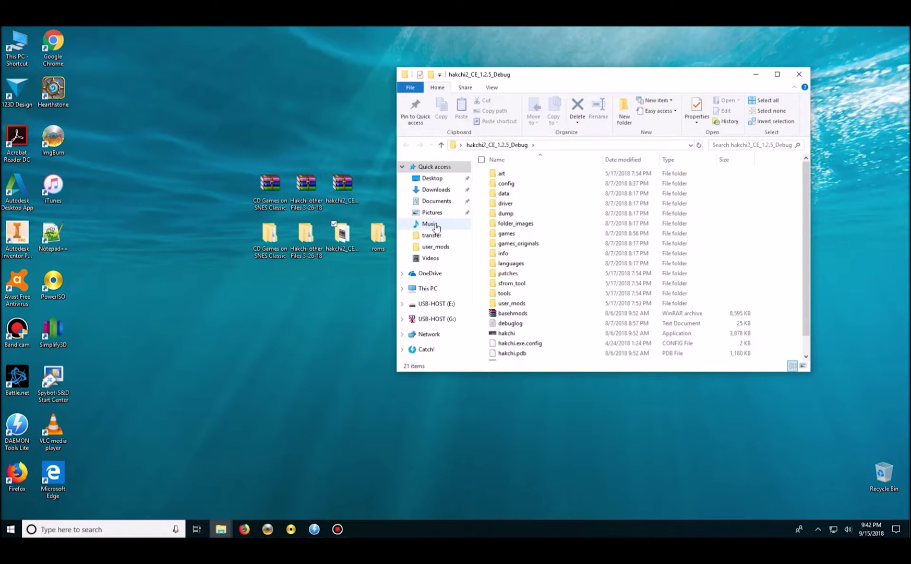
scroll(576, 256, "down", 1)
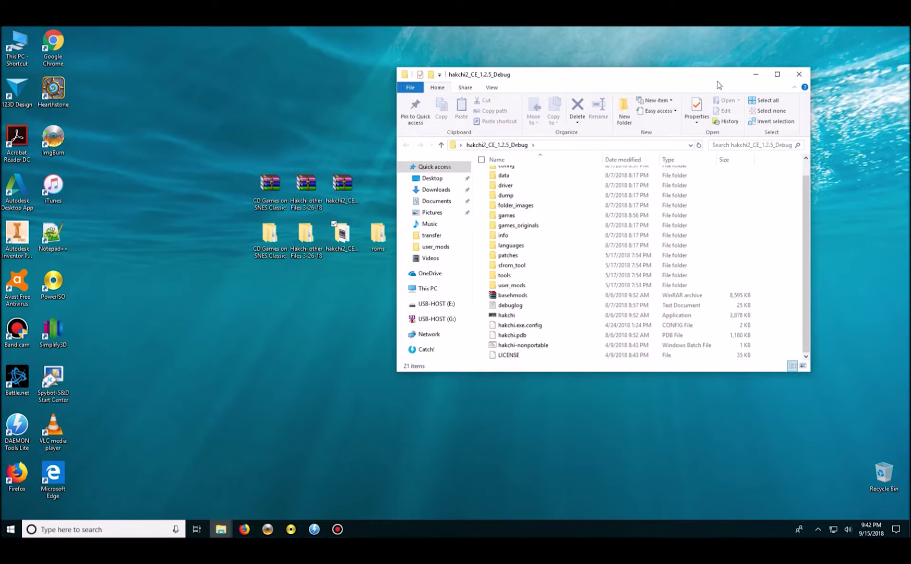
left_click_drag(696, 78, 729, 69)
left_click(830, 65)
left_click(357, 197)
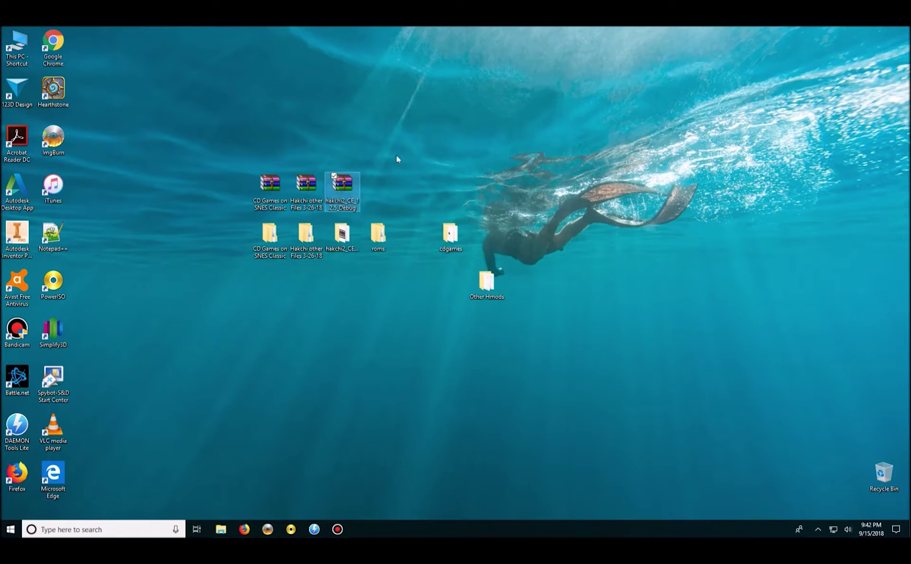
left_click(342, 232)
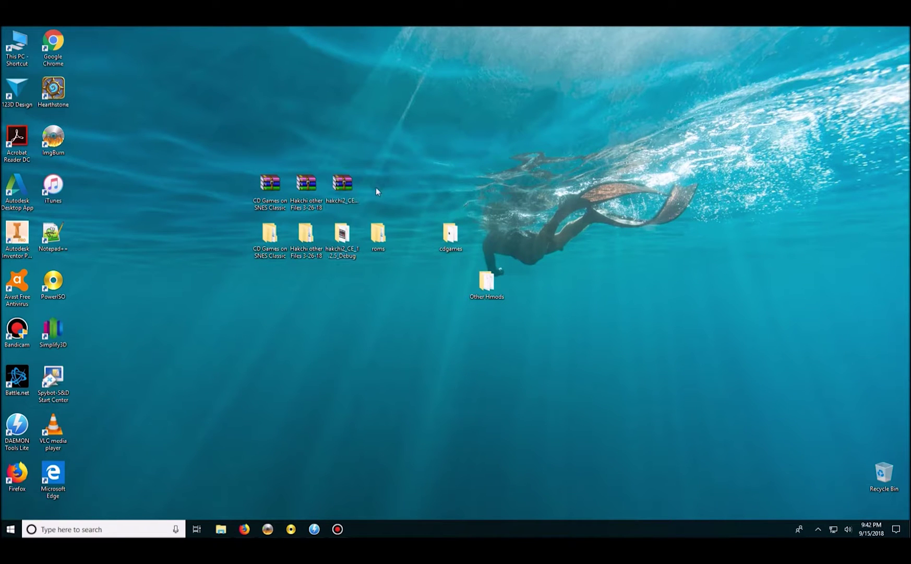
double_click(345, 242)
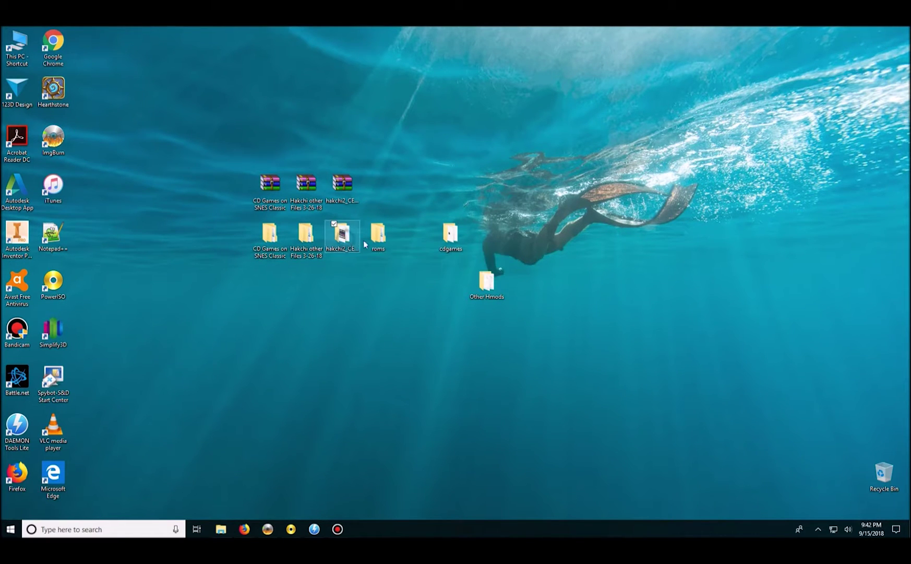
double_click(573, 323)
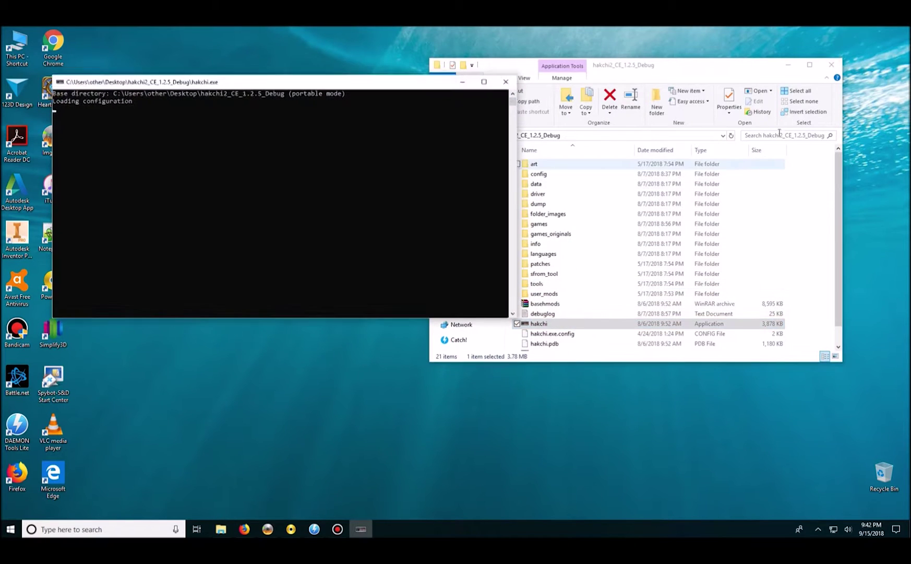
- Close the folder window and bring hakchi2 CE forward, scrolling its Super NES (USA) list
left_click(830, 65)
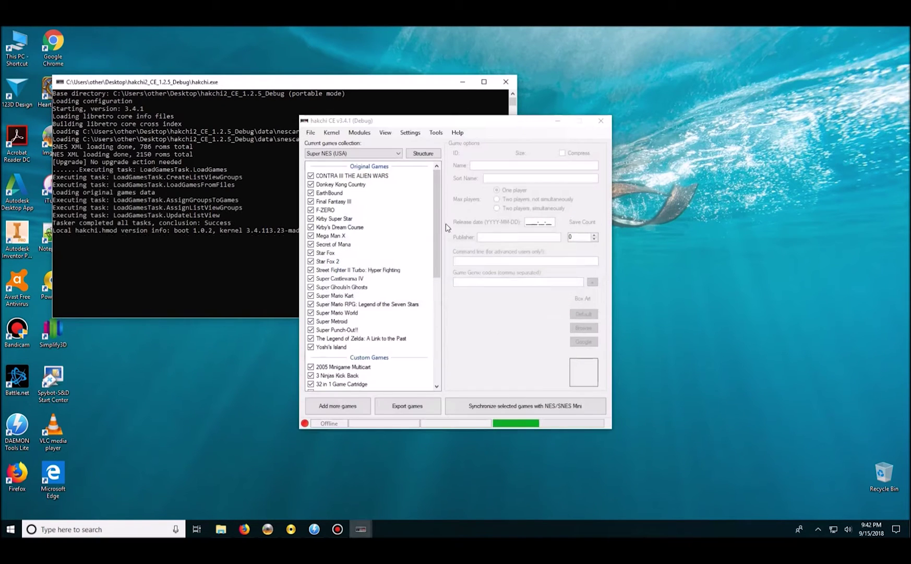
left_click(331, 119)
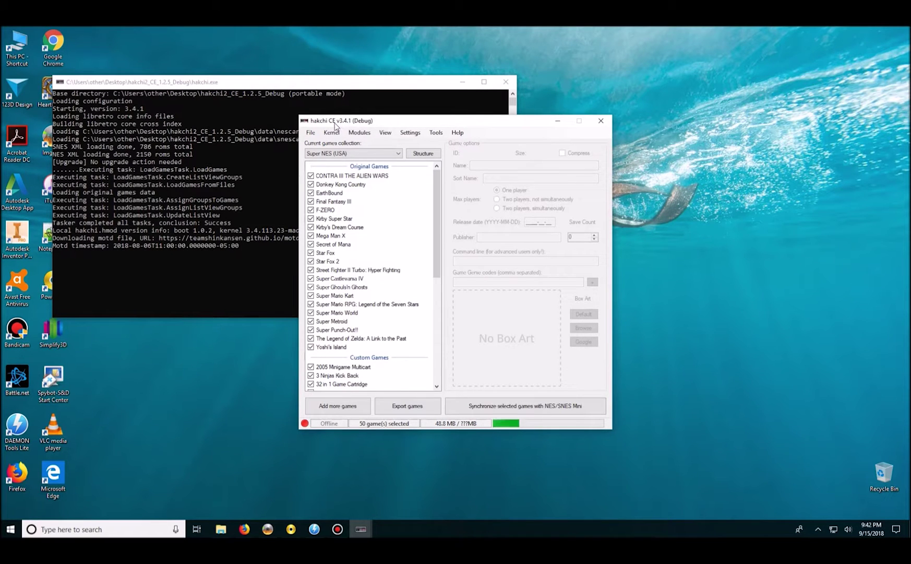
scroll(372, 240, "down", 9)
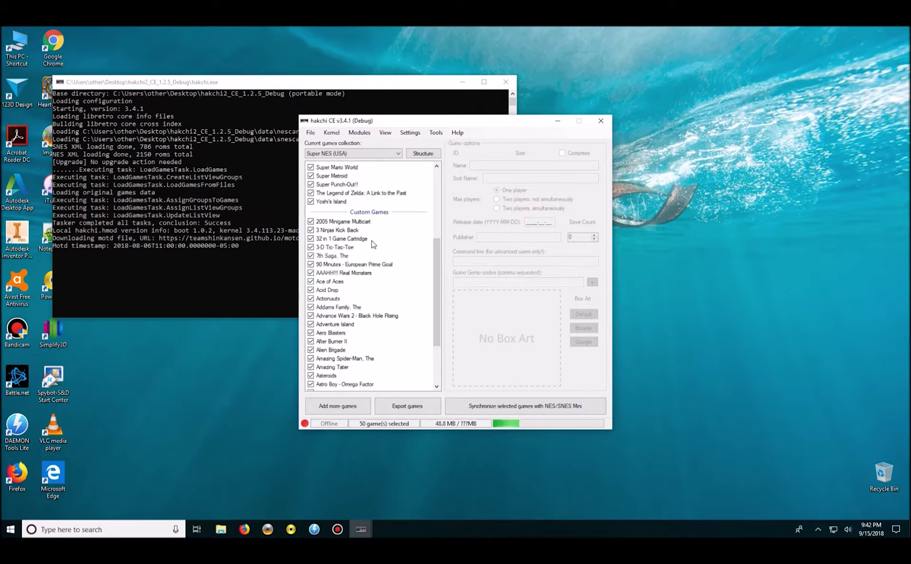
scroll(372, 240, "up", 3)
left_click_drag(407, 240, 369, 332)
- Inspect the 32 in 1, 90 Minutes, Adventure Island and F-Zero X entries, then raise the window
left_click(349, 236)
left_click(345, 260)
left_click(335, 320)
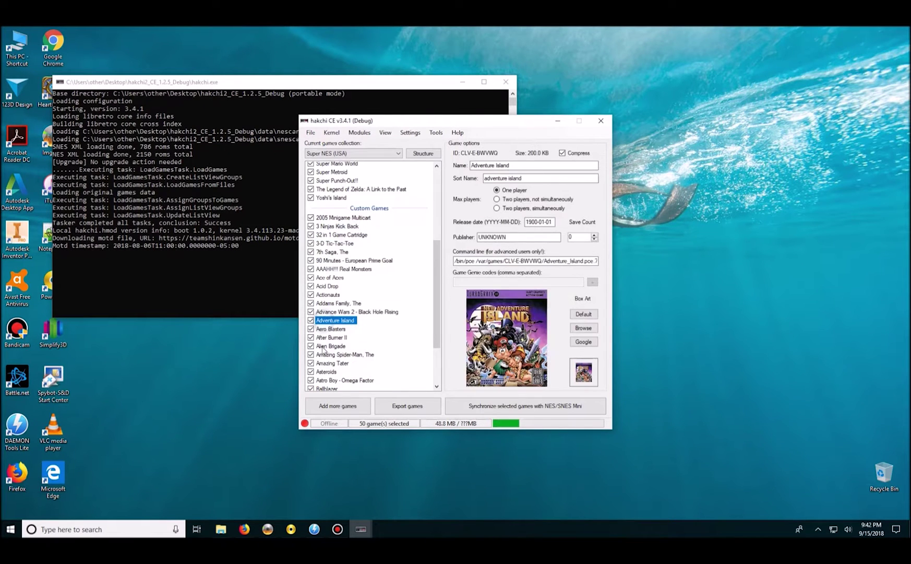
scroll(336, 328, "down", 3)
left_click(332, 324)
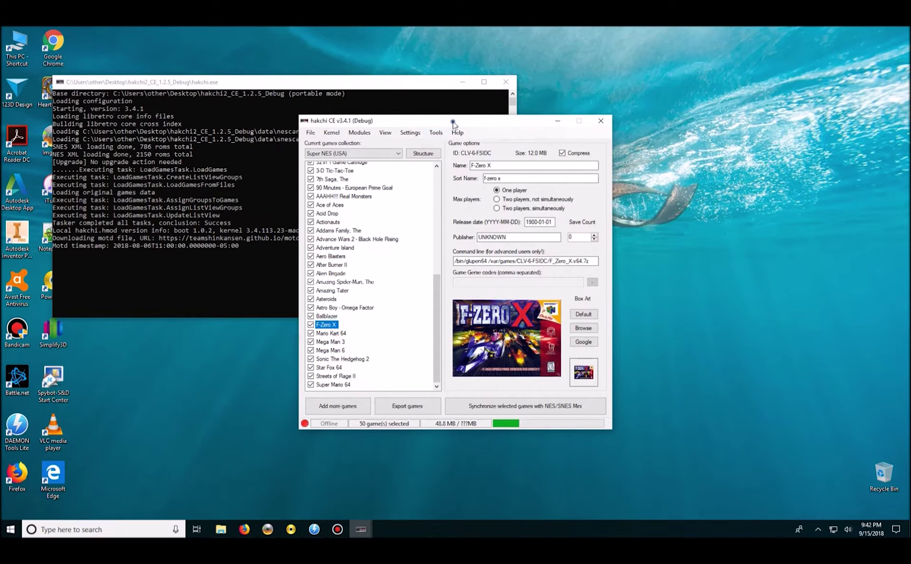
mouse_move(451, 123)
left_mouse_down()
mouse_move(501, 101)
mouse_move(465, 118)
left_mouse_up()
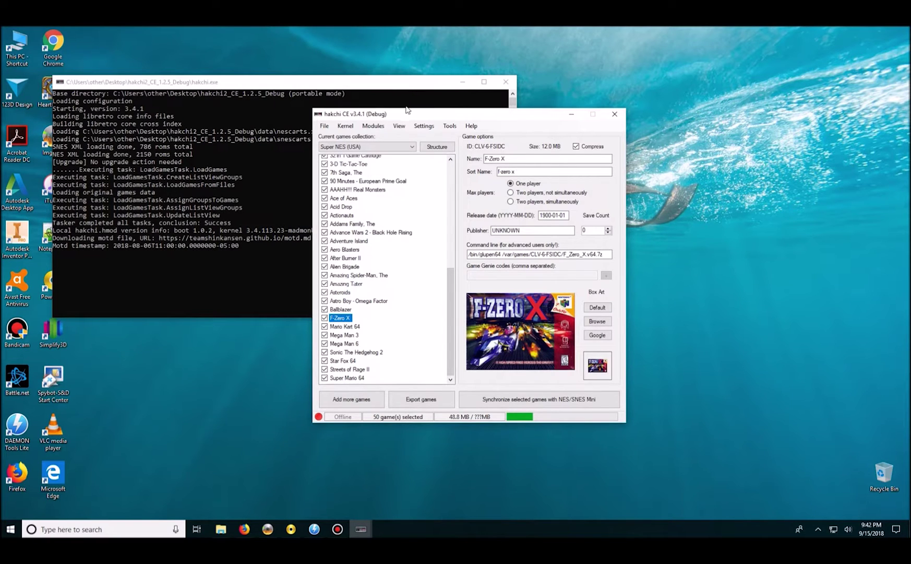
left_click_drag(405, 113, 402, 92)
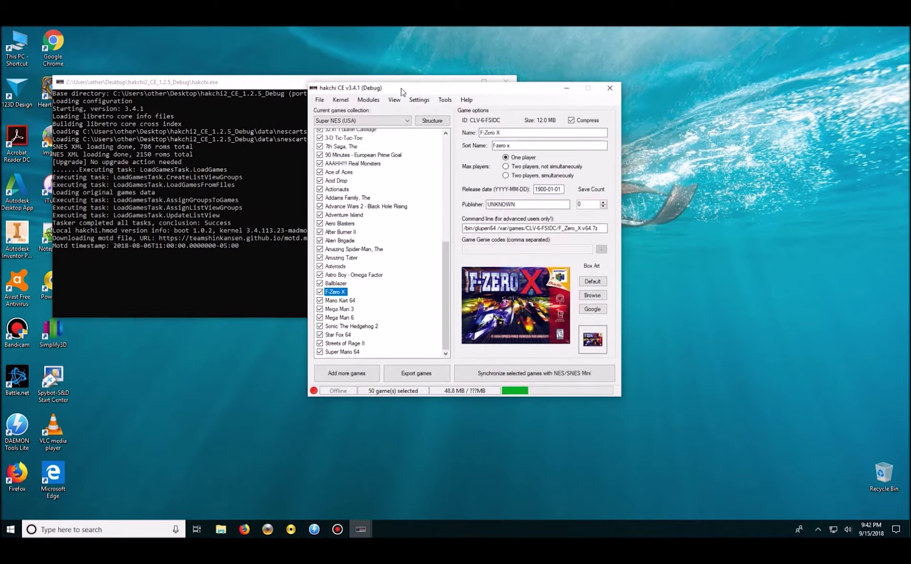
- Run Kernel > Install / Repair and confirm flashing the custom kernel
left_click(343, 101)
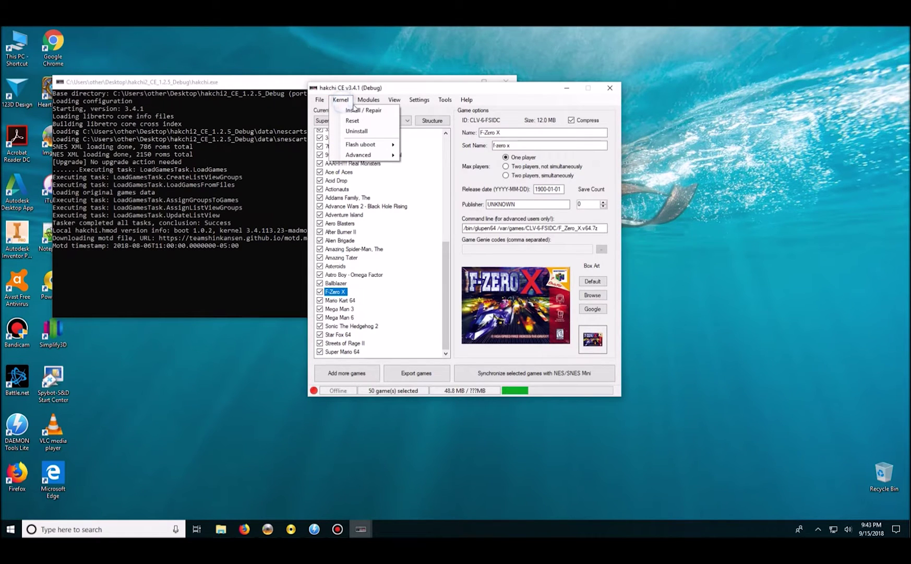
left_click(366, 112)
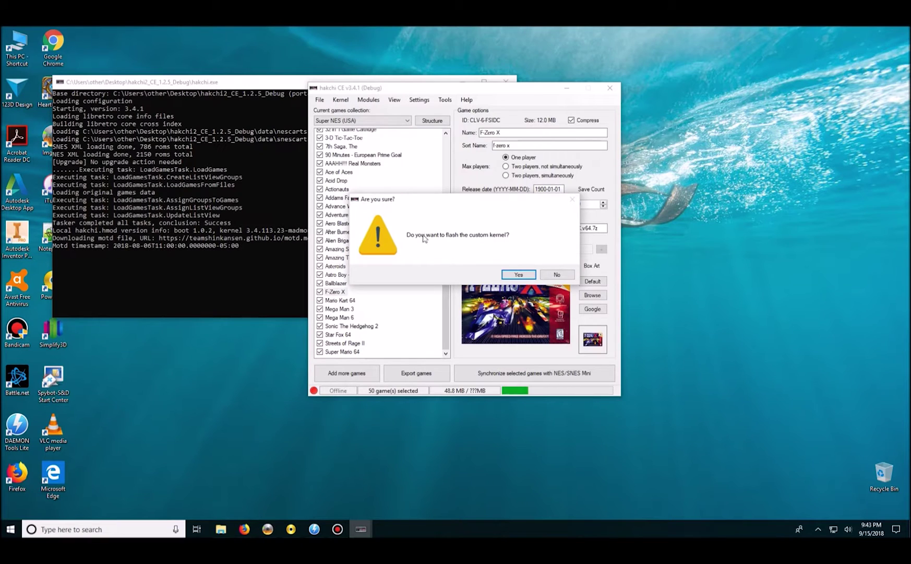
left_click(519, 273)
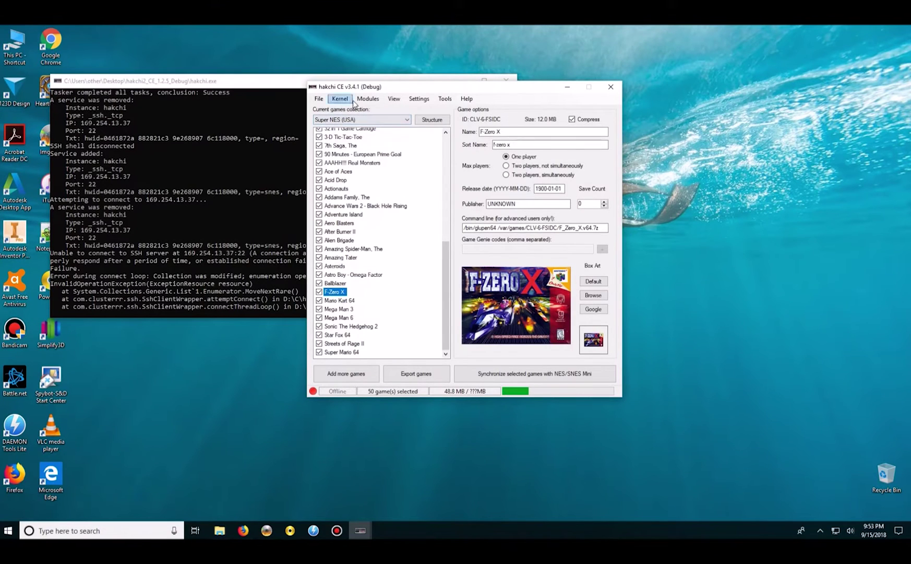
- Look over the games folder structure options and dismiss them without changes
left_click(417, 120)
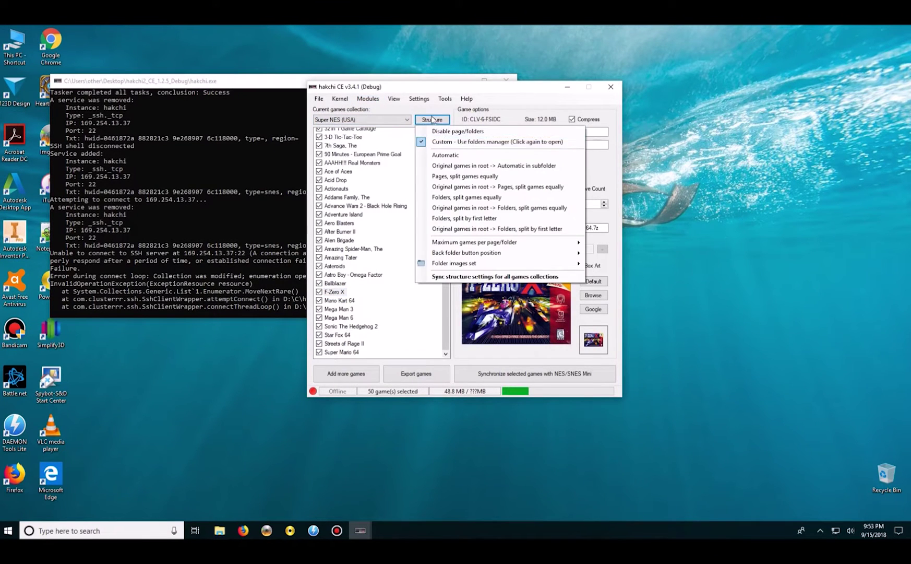
left_click(421, 108)
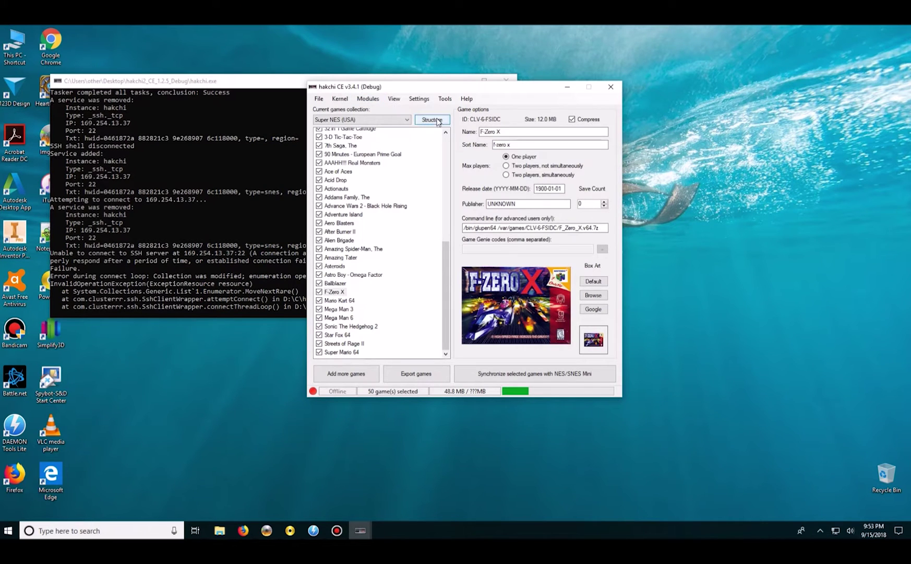
left_click(438, 121)
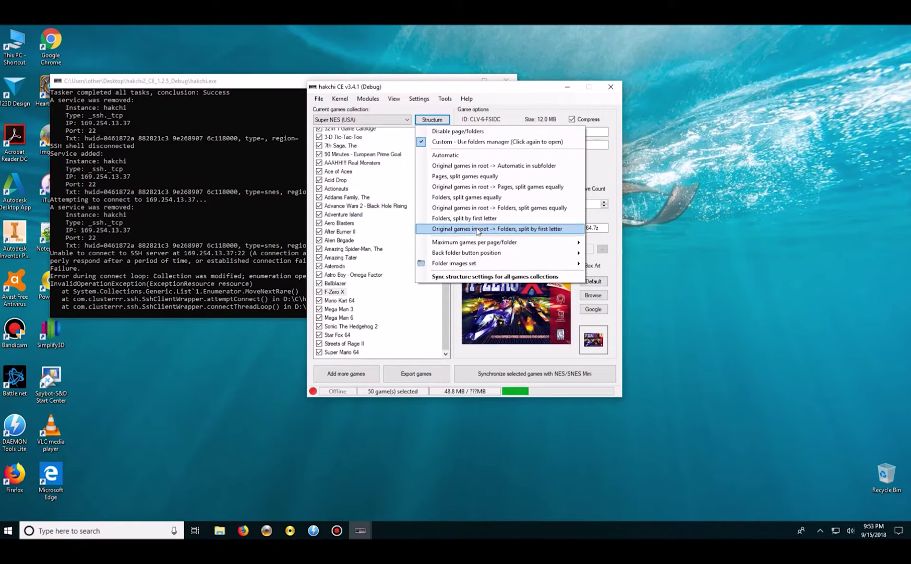
mouse_move(484, 247)
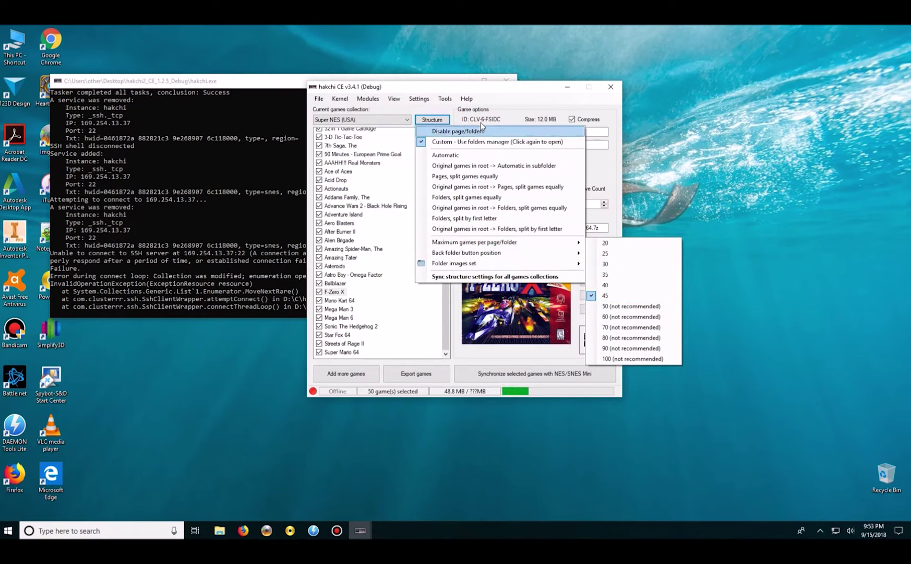
left_click(364, 108)
- Flash the console's uboot in Normal mode from the Kernel menu
left_click(340, 98)
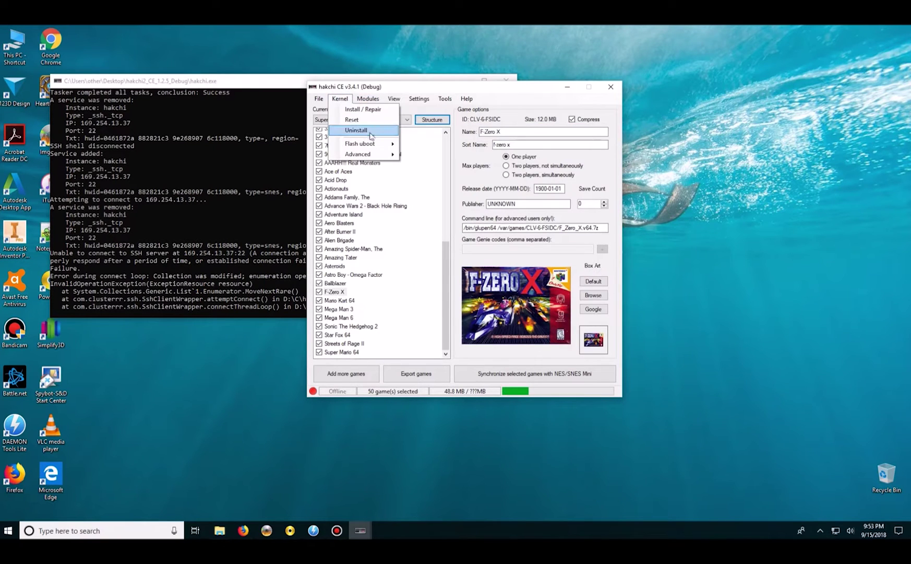
mouse_move(382, 149)
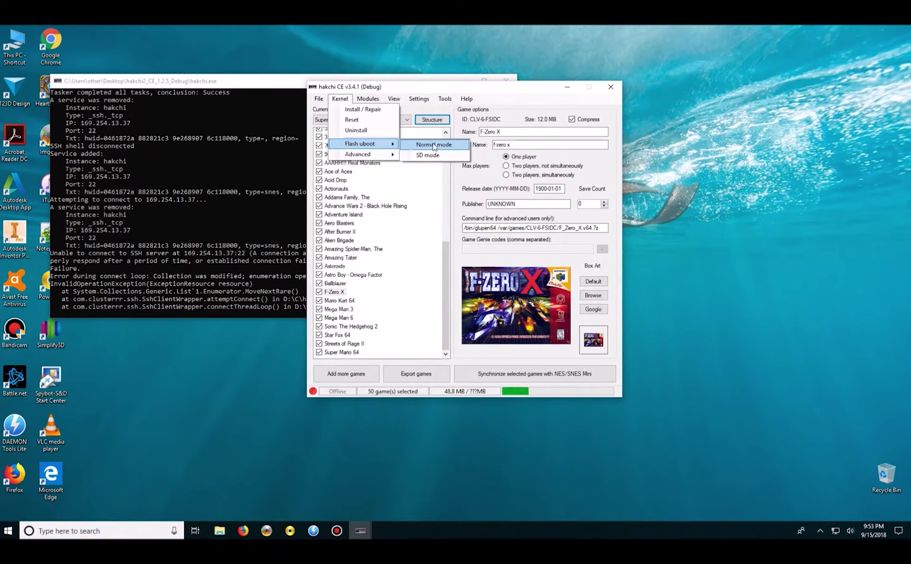
left_click(491, 111)
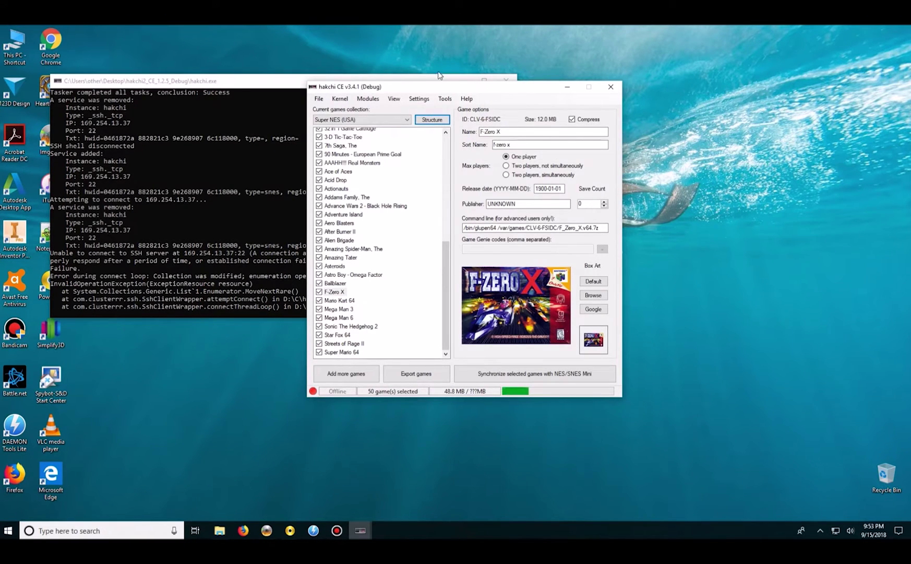
left_click(52, 46)
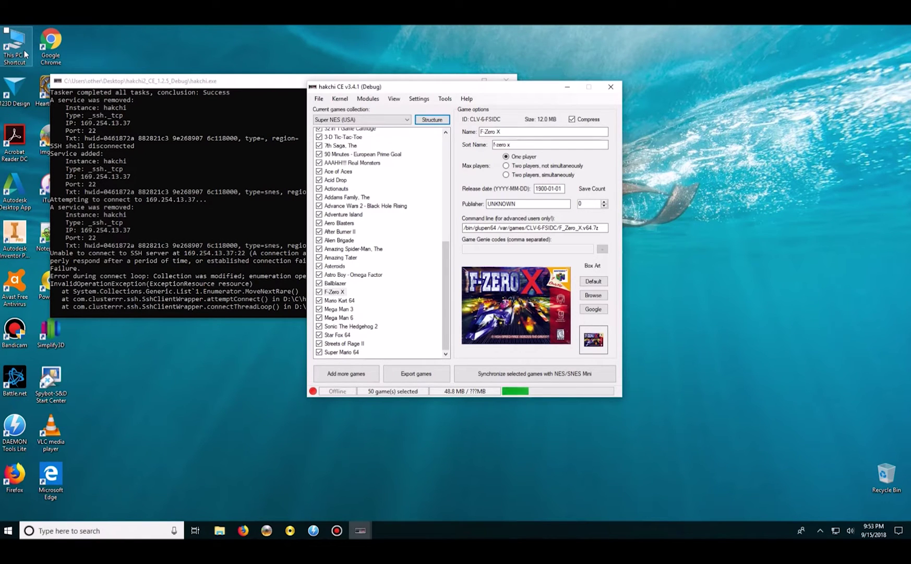
- Check the seven archive files on USB-HOST (E:), glance at Other Hmods, and open cdgames
double_click(24, 49)
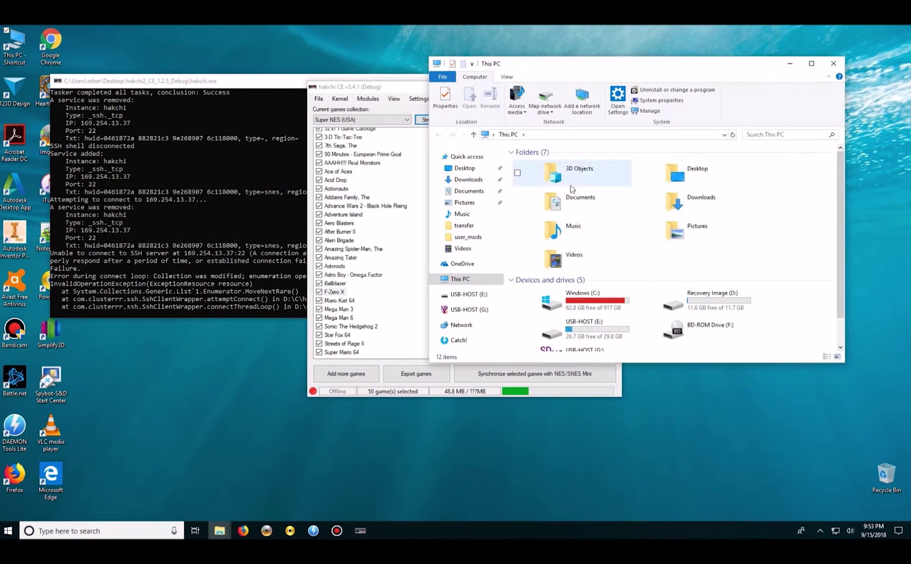
double_click(600, 328)
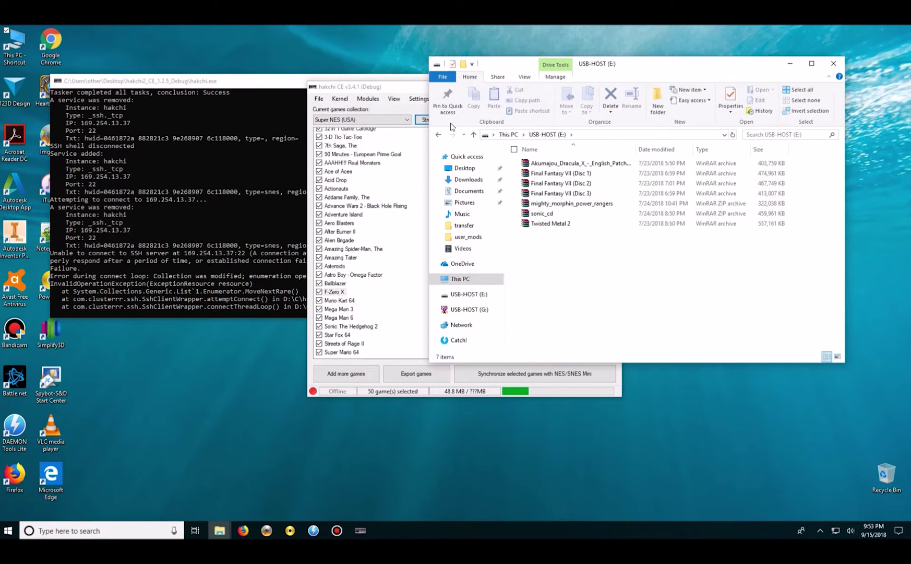
left_click_drag(593, 253, 509, 145)
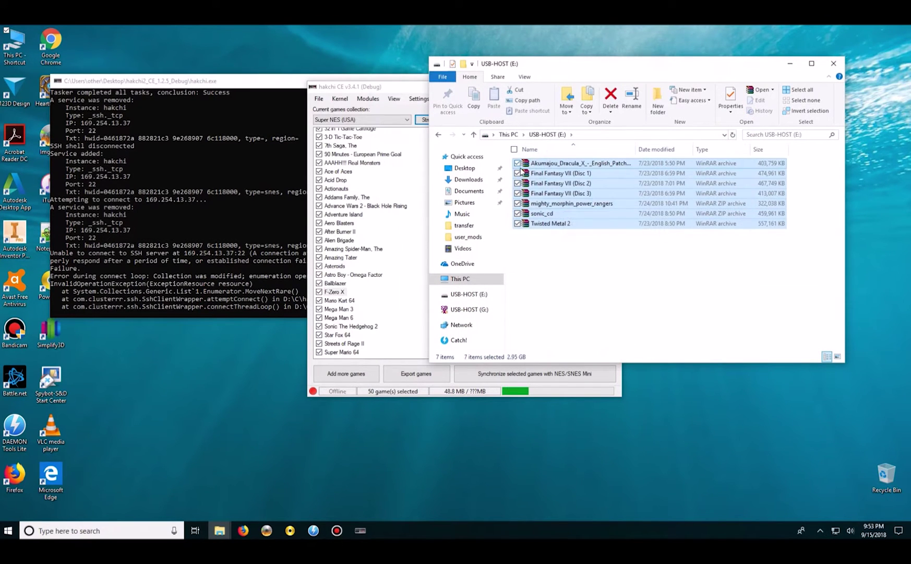
key("super+d")
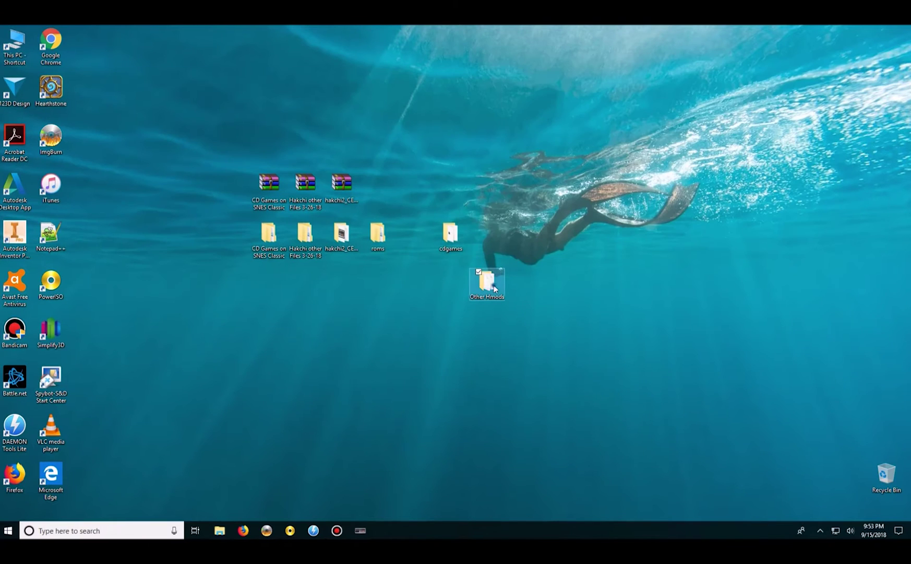
double_click(488, 285)
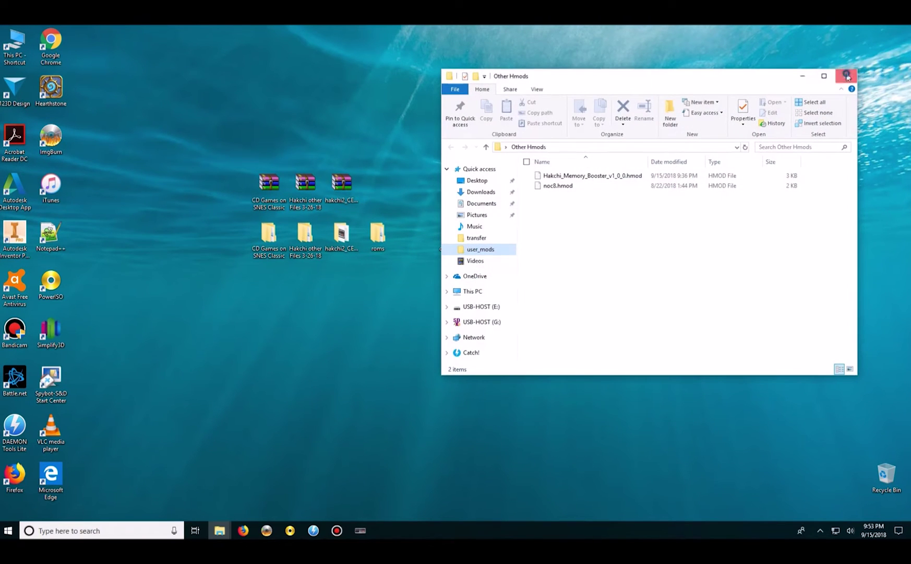
left_click(846, 76)
double_click(437, 243)
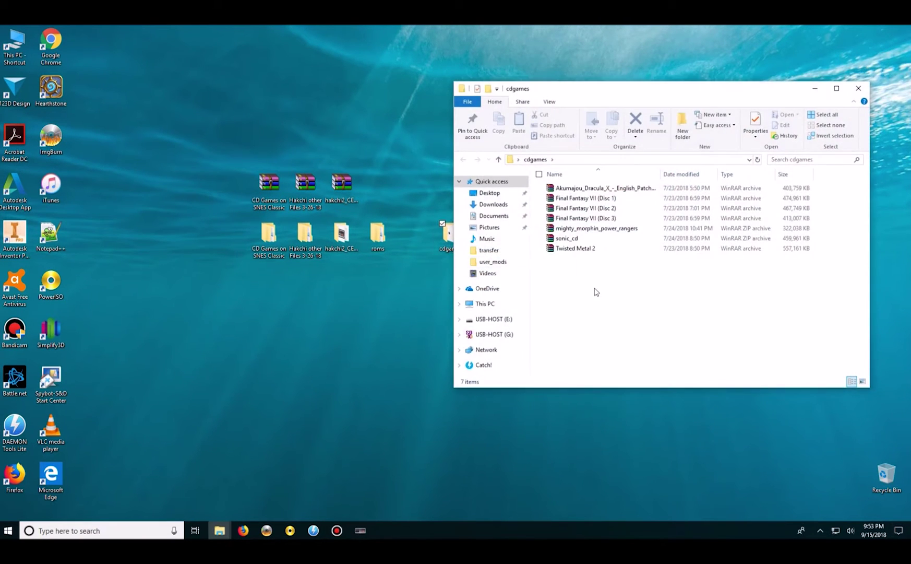
double_click(16, 45)
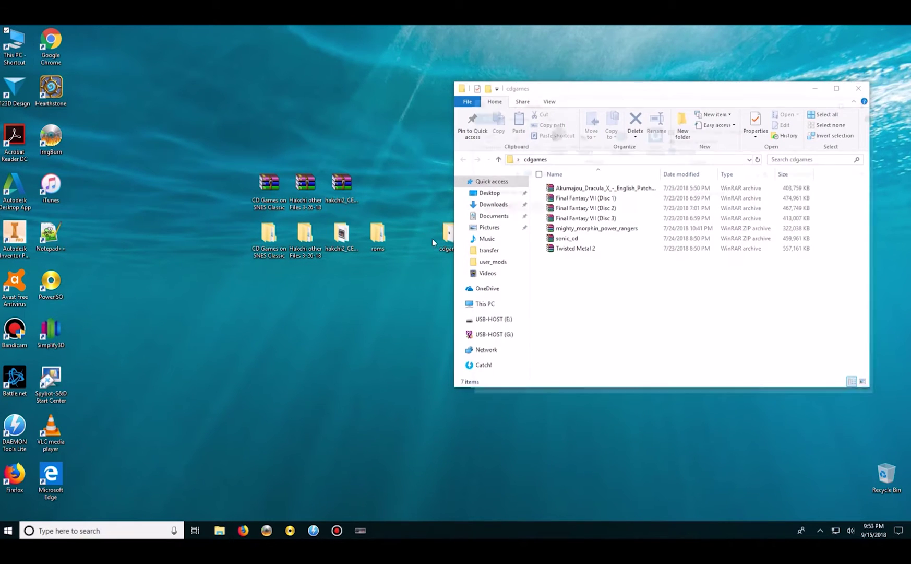
- Quick-format USB-HOST (E:) as NTFS, confirm the erase, and close the Format dialog when finished
right_click(644, 367)
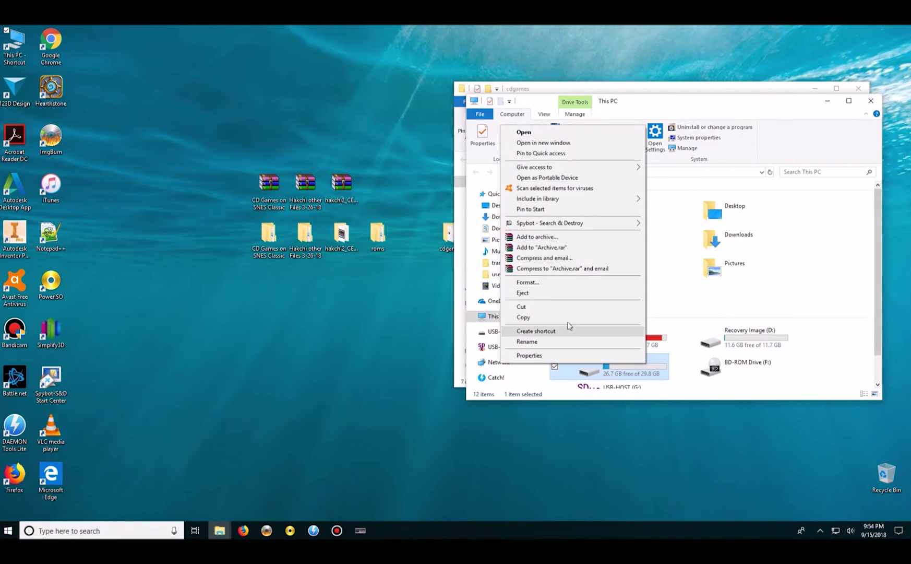
left_click(564, 281)
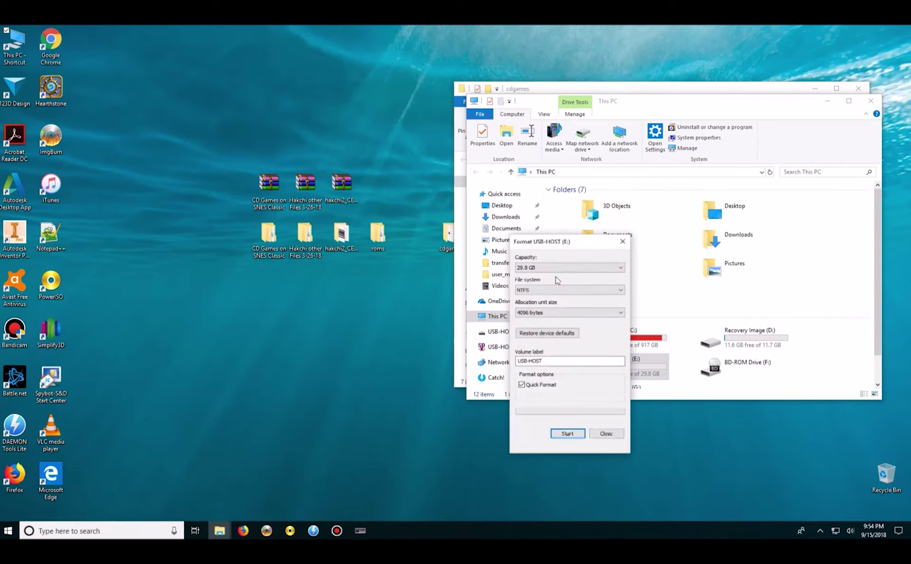
left_click(568, 432)
left_click(473, 272)
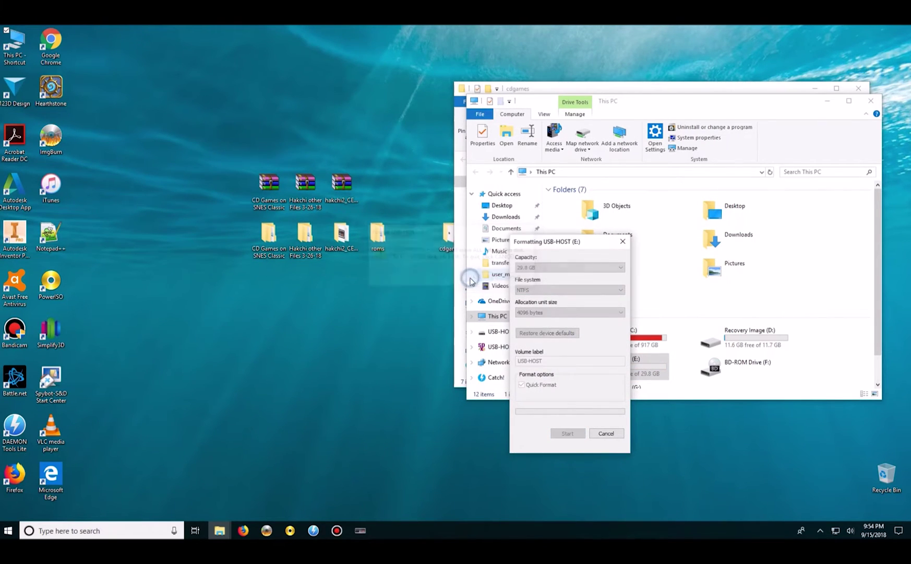
left_click_drag(793, 90, 535, 111)
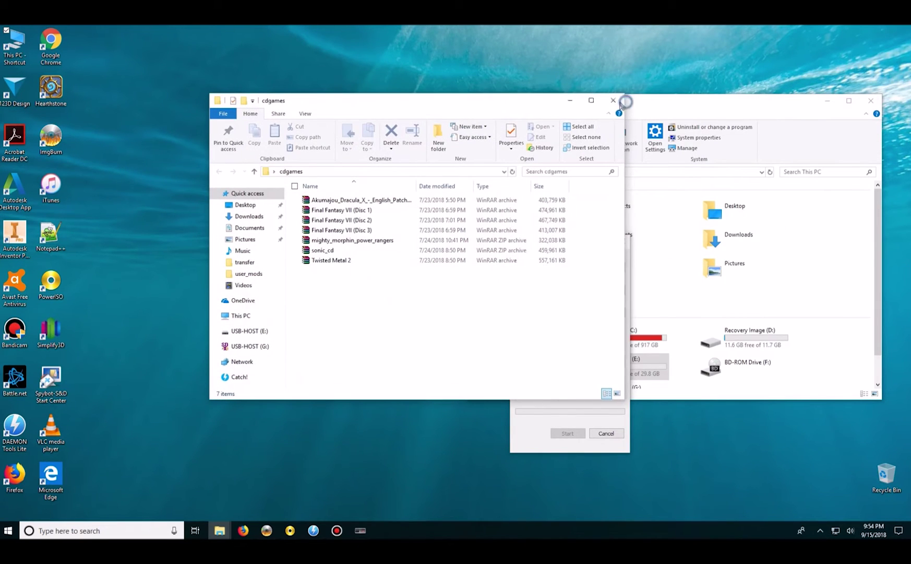
left_click(613, 100)
left_click_drag(646, 102, 417, 97)
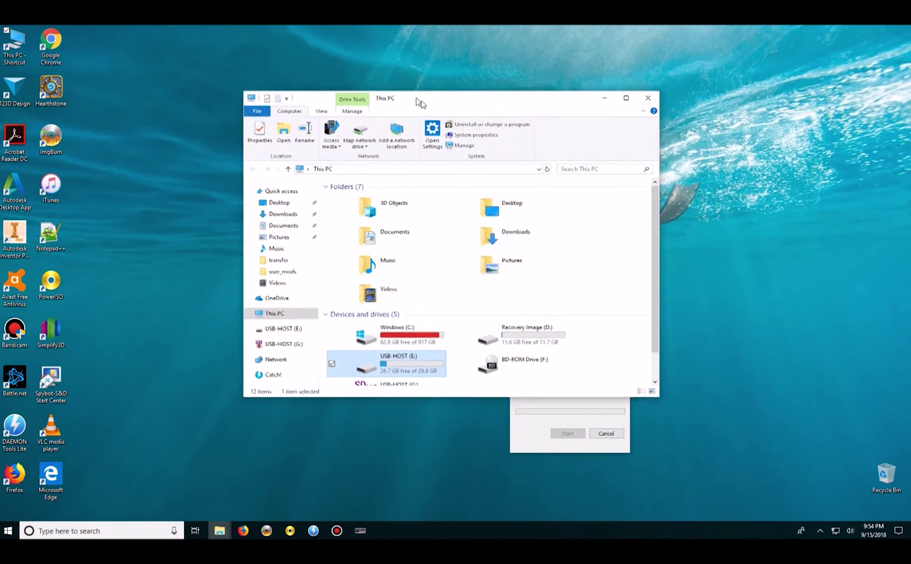
left_click(531, 427)
left_click(457, 386)
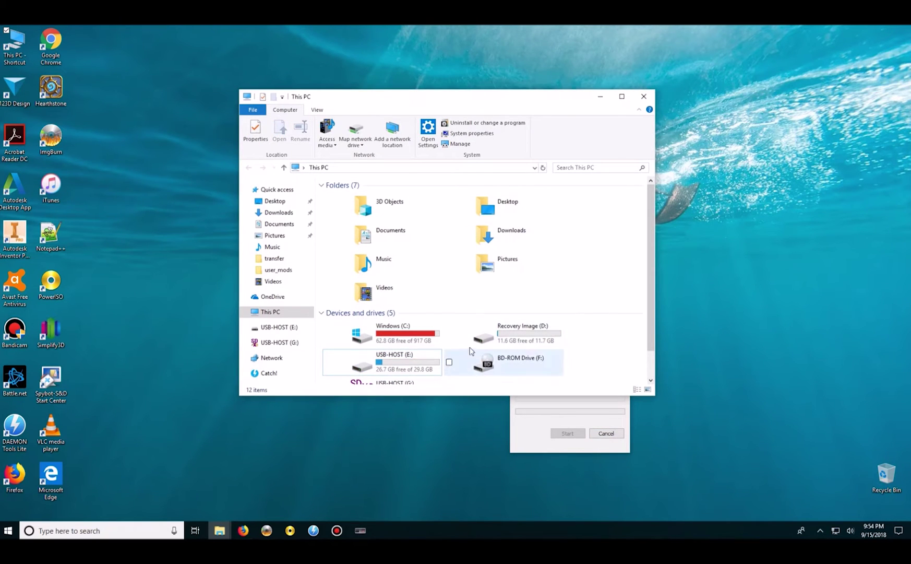
scroll(470, 351, "down", 1)
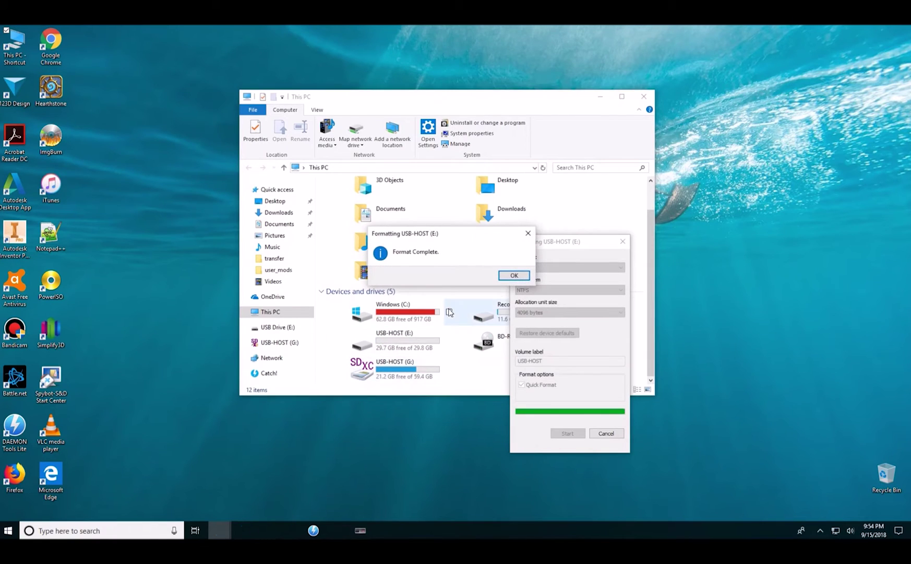
left_click(515, 275)
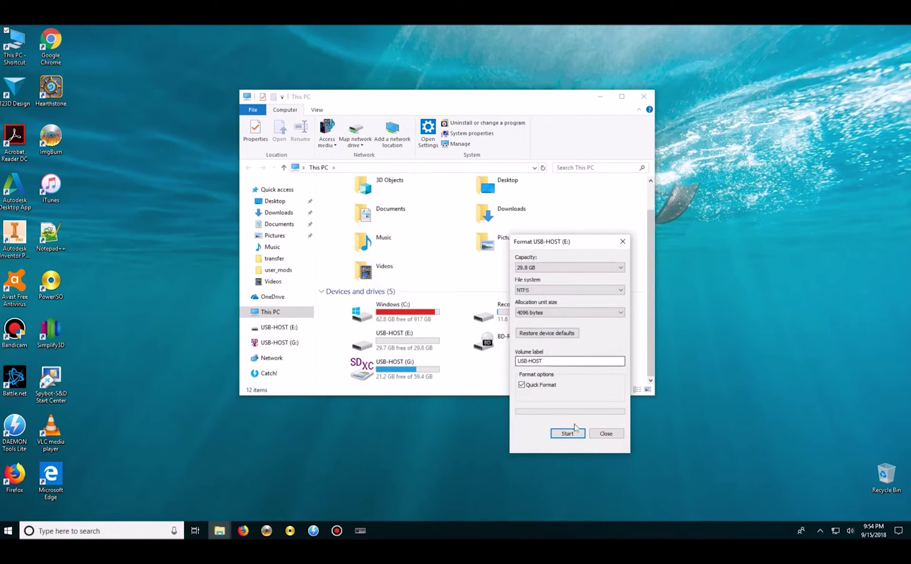
left_click(605, 433)
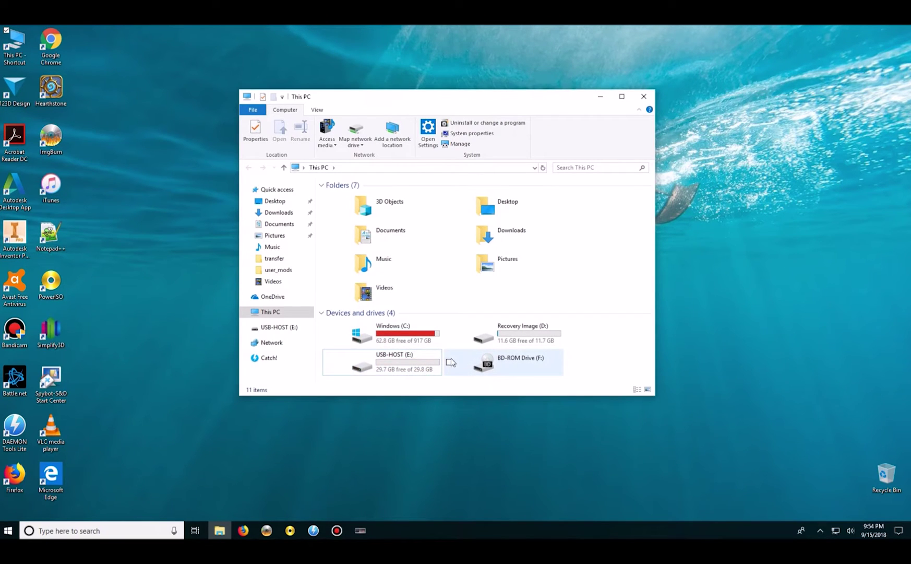
- Create a new folder named hakchi on the empty USB-HOST (E:) drive
double_click(396, 360)
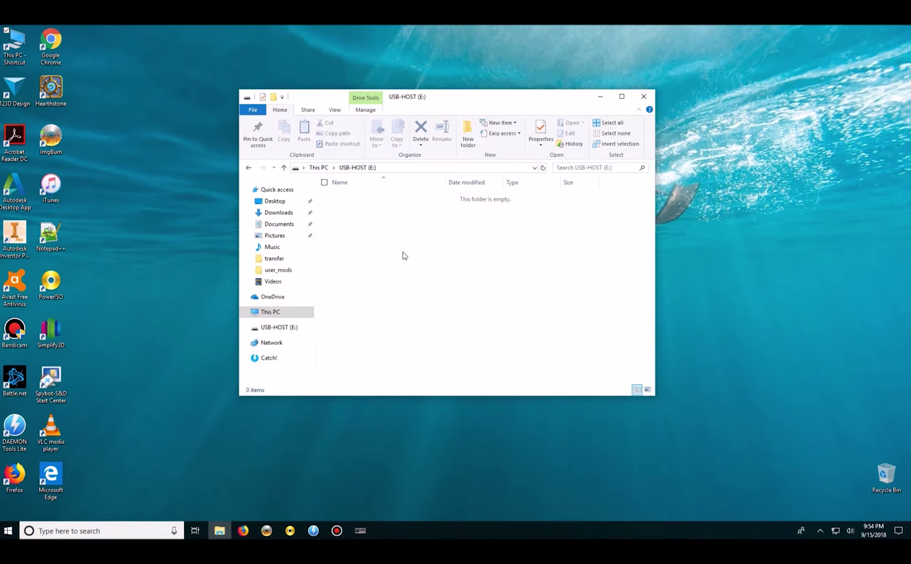
right_click(401, 252)
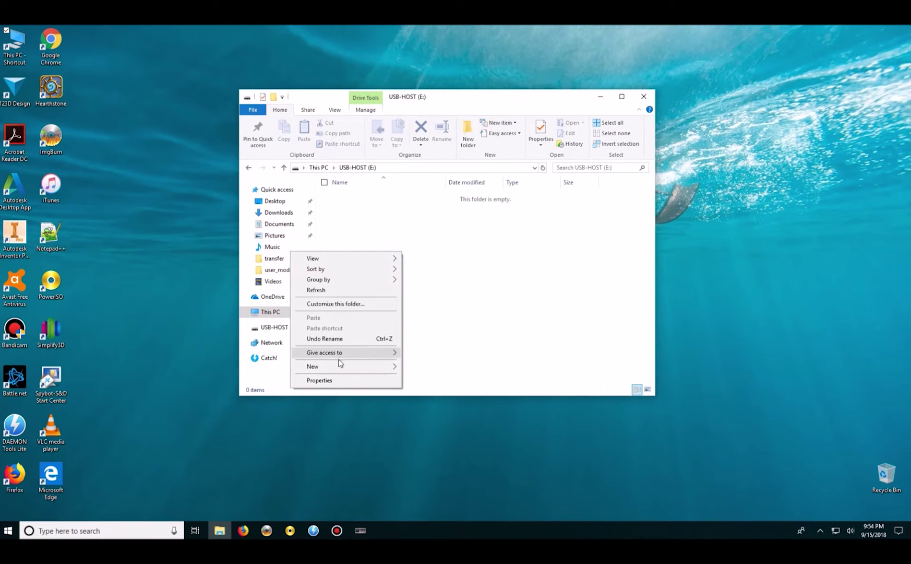
mouse_move(336, 365)
left_click(432, 367)
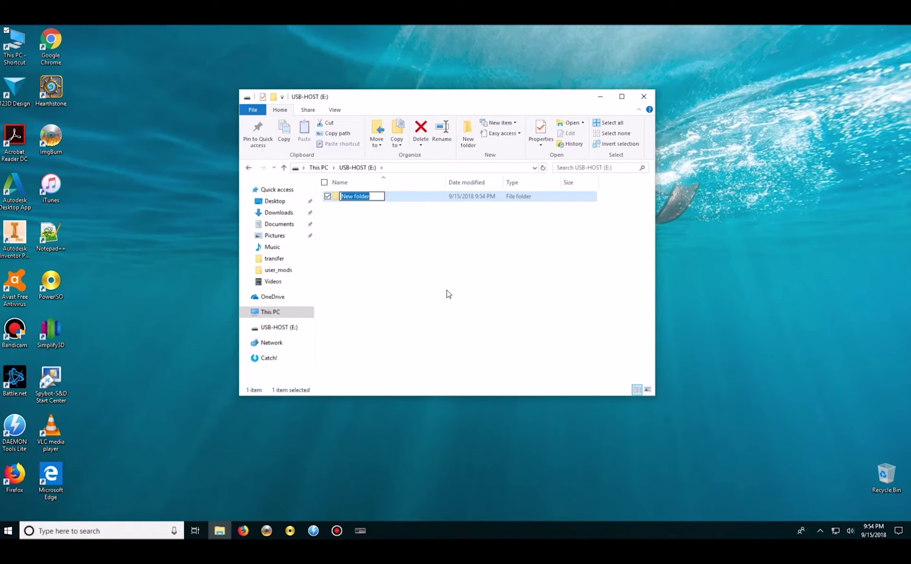
type("hakchi")
key("Return")
- Create a saves subfolder inside the hakchi folder
double_click(374, 196)
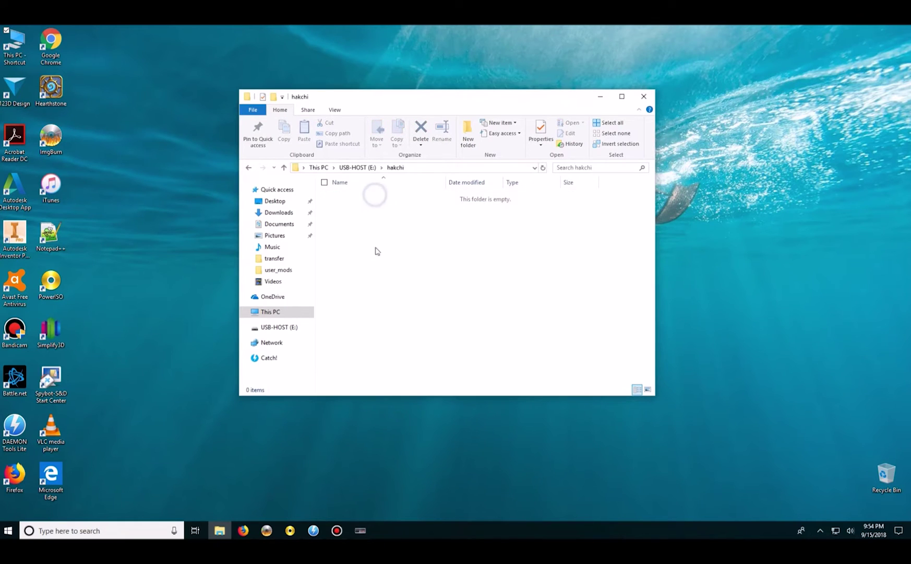
right_click(376, 249)
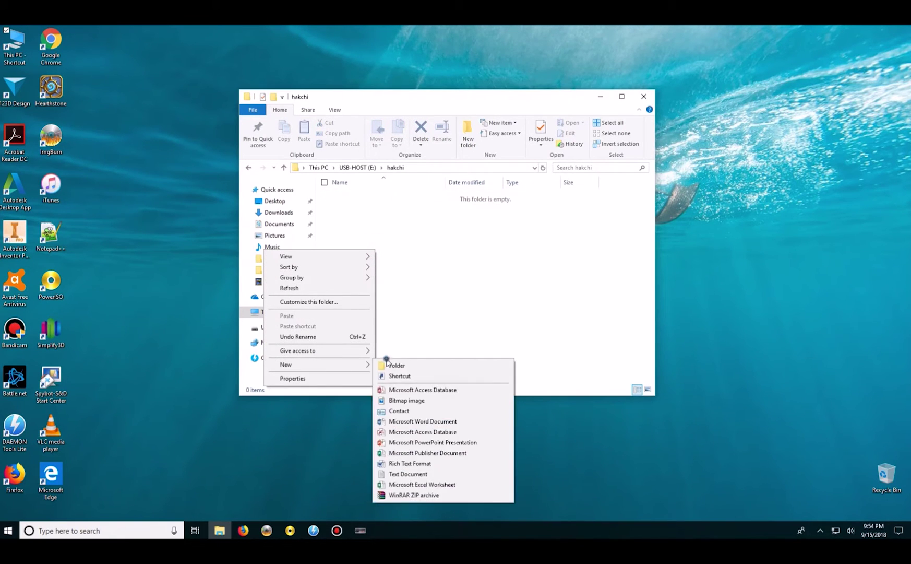
mouse_move(338, 365)
left_click(451, 361)
type("savbe")
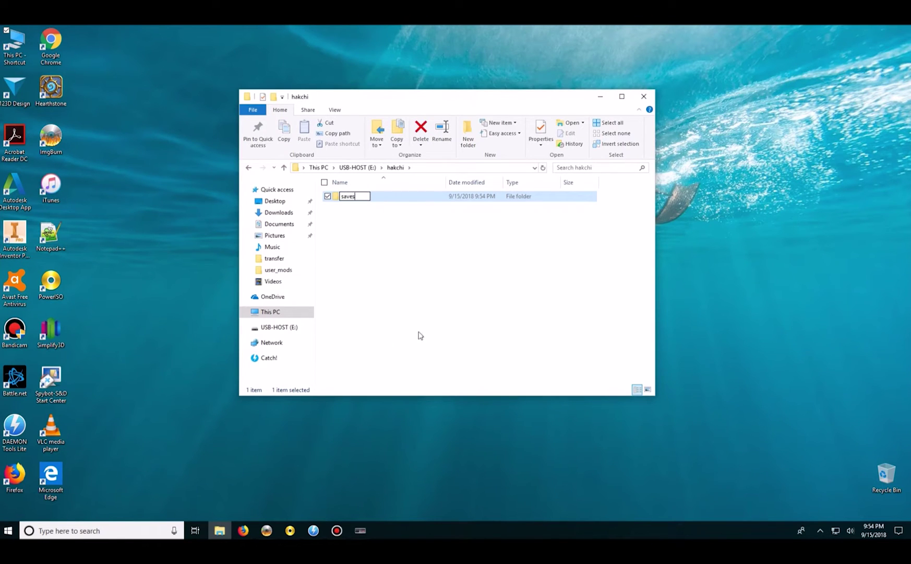
left_click(408, 223)
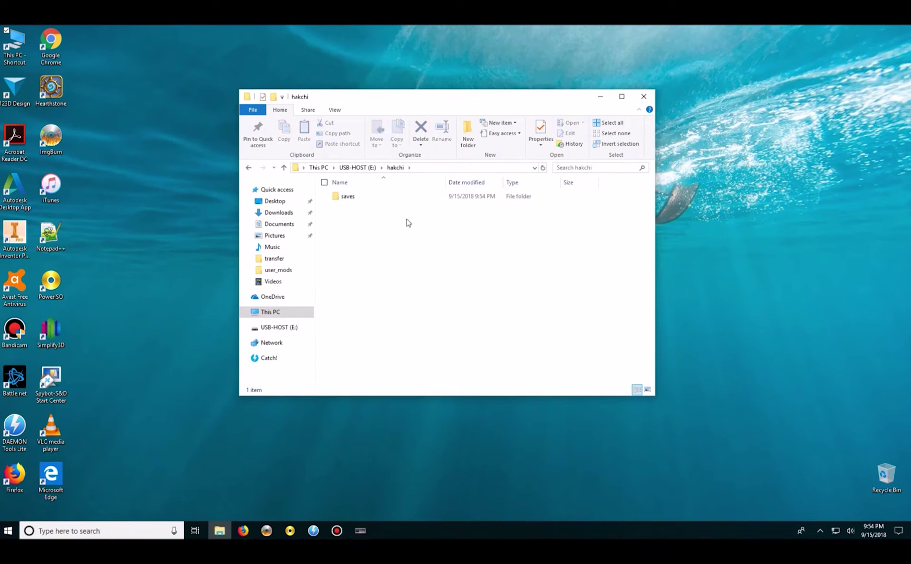
- Add a second subfolder named transfer inside hakchi, then move the window aside
left_click(255, 161)
left_click_drag(336, 99, 407, 87)
double_click(450, 184)
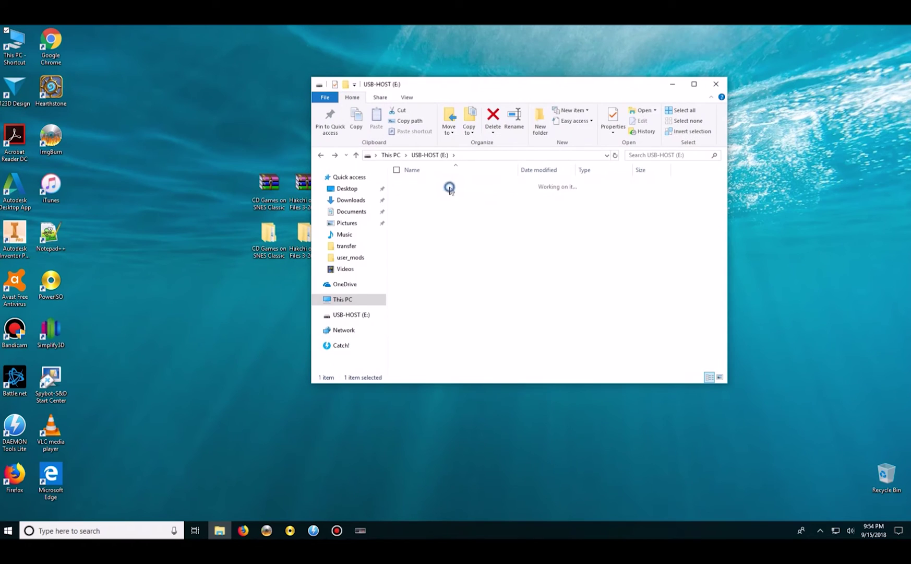
right_click(451, 257)
mouse_move(399, 369)
left_click(482, 371)
type("tra")
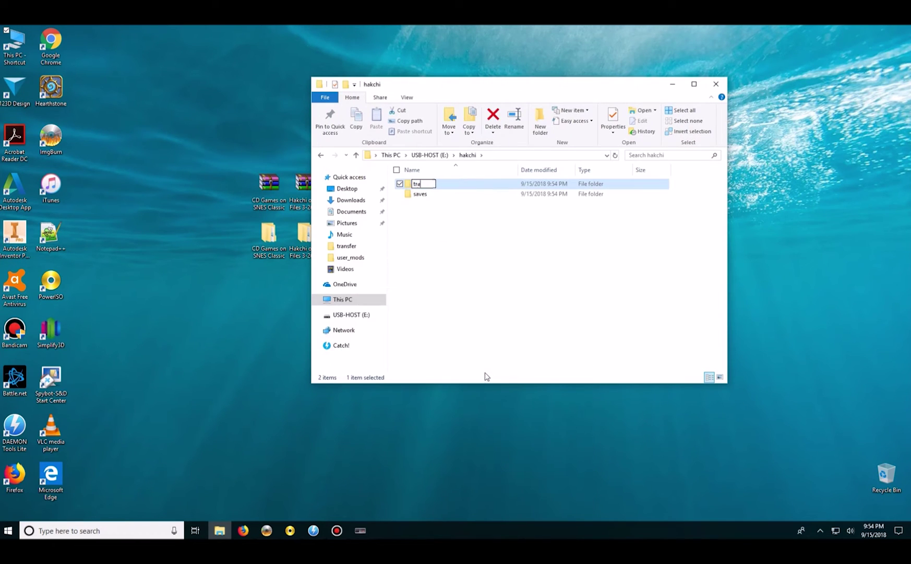
type("nsfer")
left_click(493, 272)
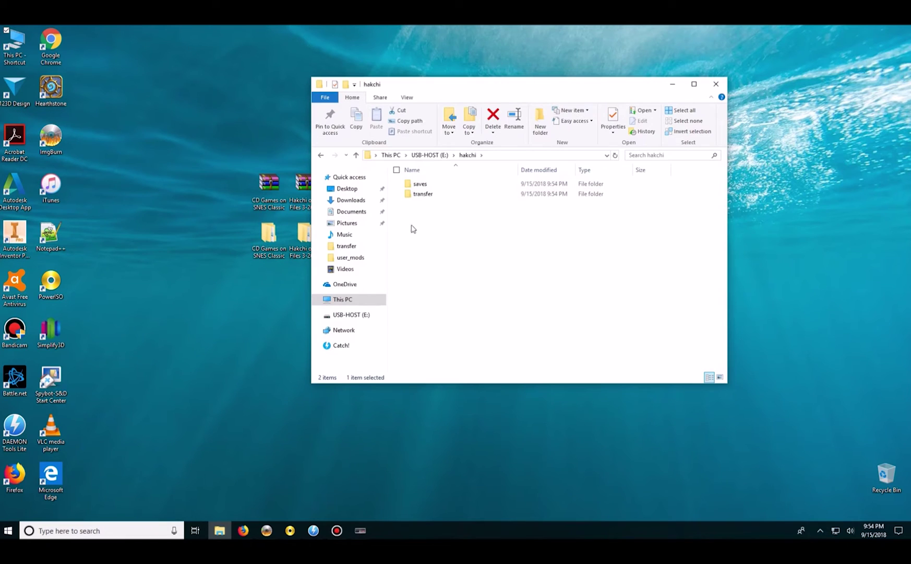
left_click(421, 194)
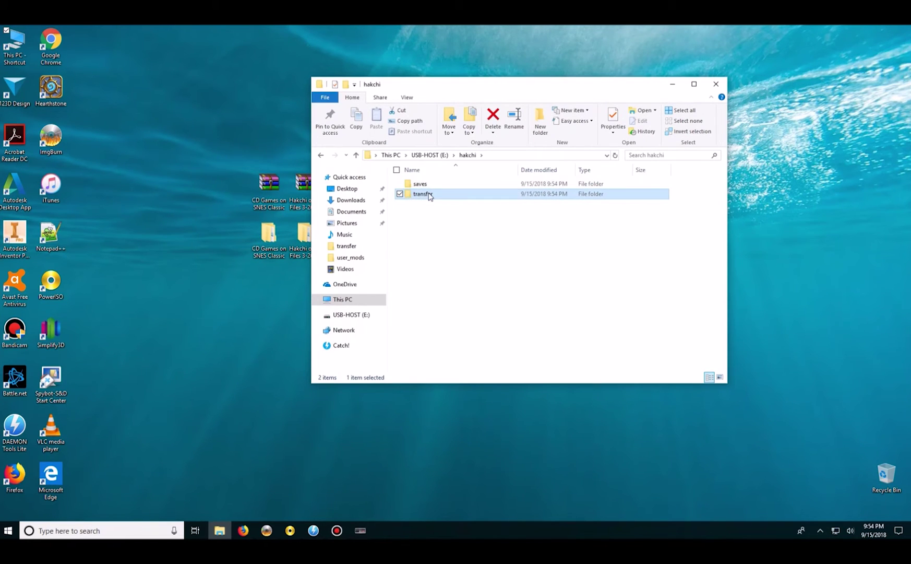
left_click_drag(426, 92, 579, 74)
left_click(414, 237)
- Place the Other Hmods desktop folder beside cdgames and open it
left_click_drag(485, 286, 448, 244)
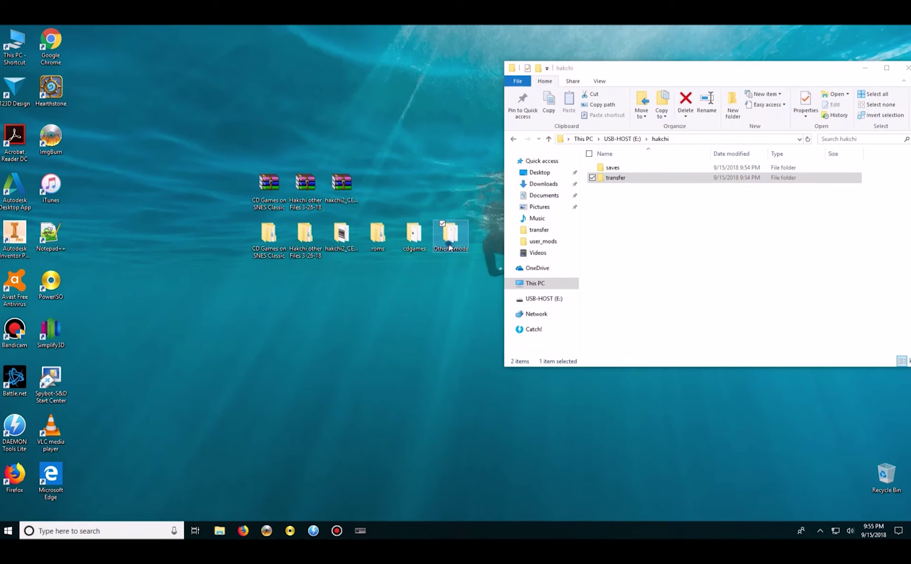
double_click(447, 238)
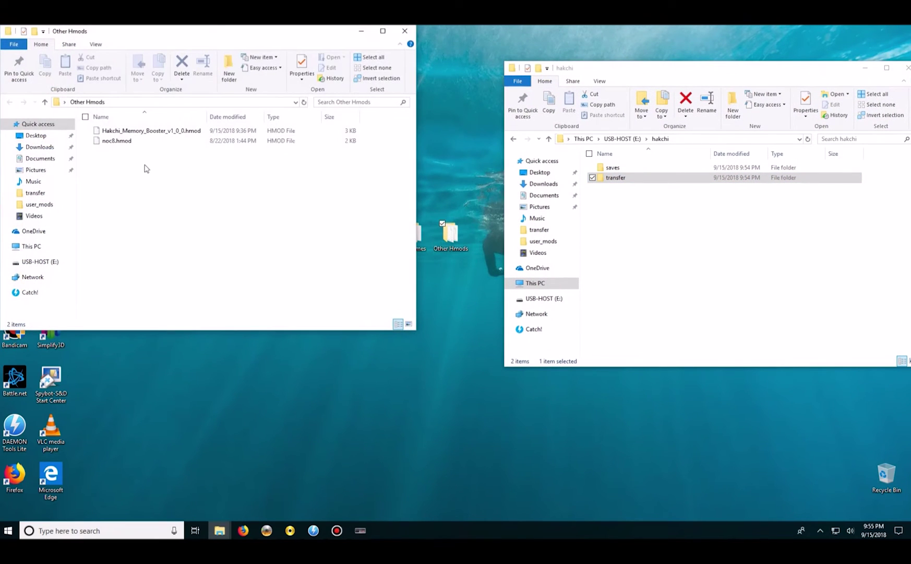
left_click(404, 31)
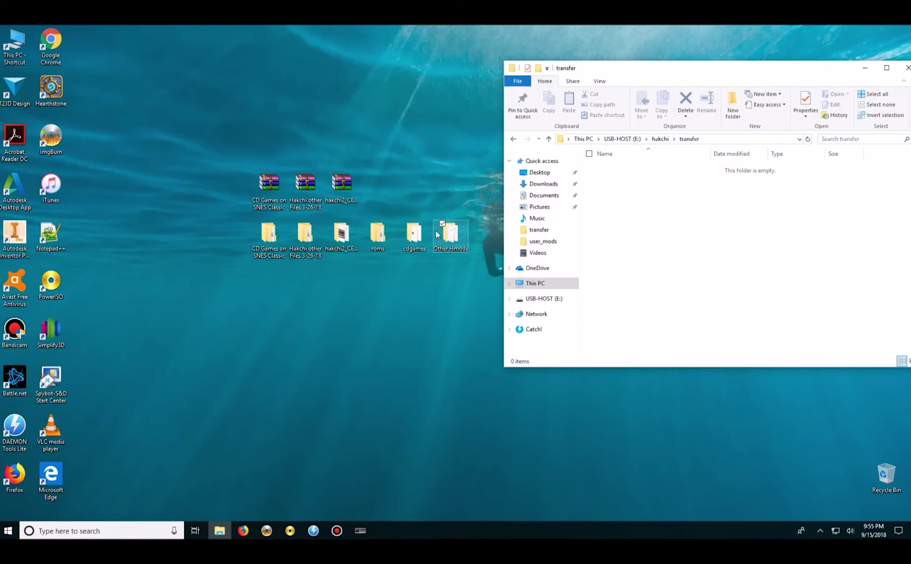
double_click(446, 233)
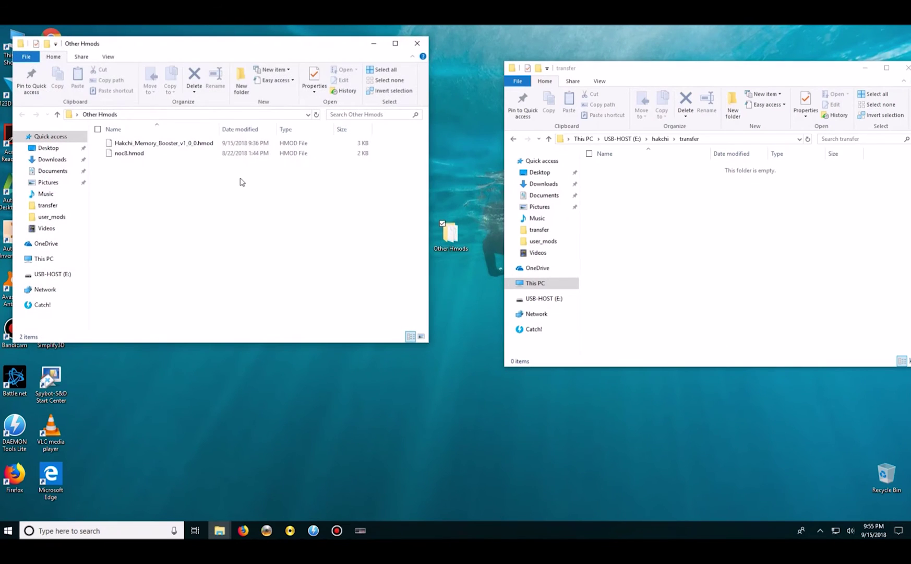
- Copy noc8.hmod and Hakchi_Memory_Booster_v1_0_0.hmod into hakchi/transfer and check both arrived
left_click_drag(123, 168, 144, 144)
left_click(138, 153)
left_click_drag(139, 153, 621, 214)
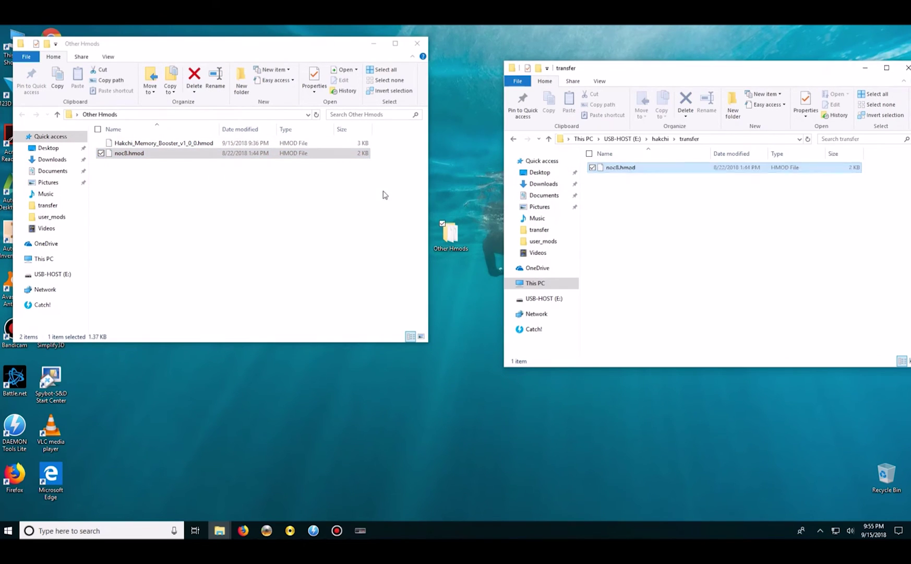
left_click(146, 145)
left_click_drag(160, 148, 704, 276)
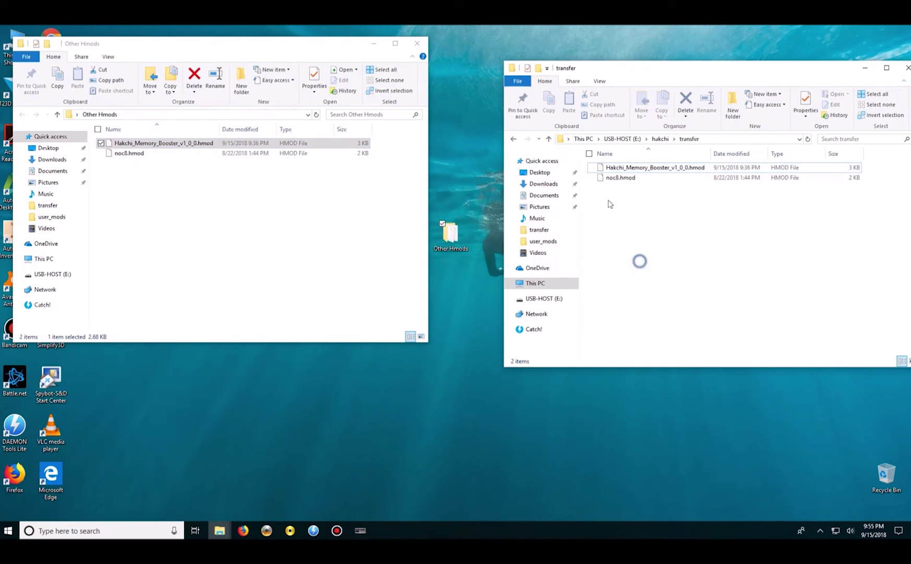
left_click(617, 178)
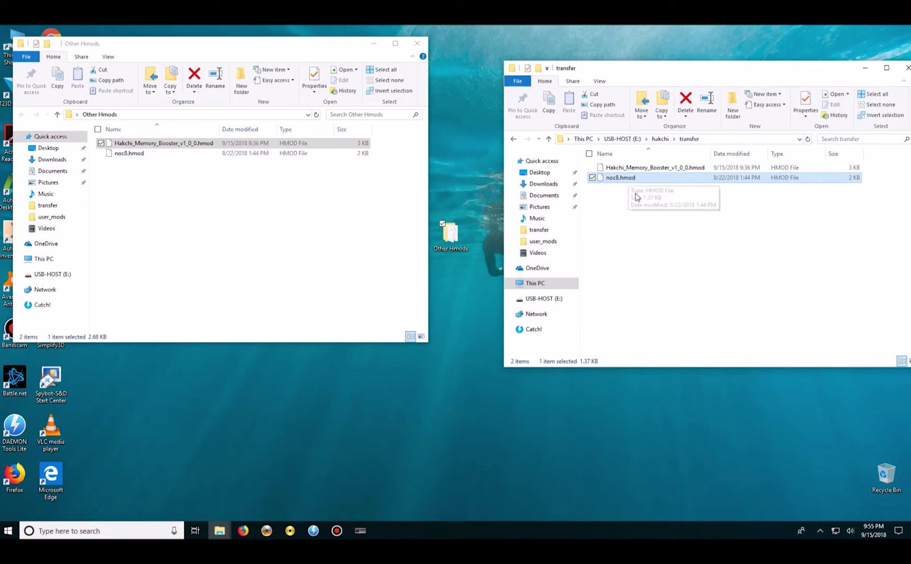
left_click(638, 167)
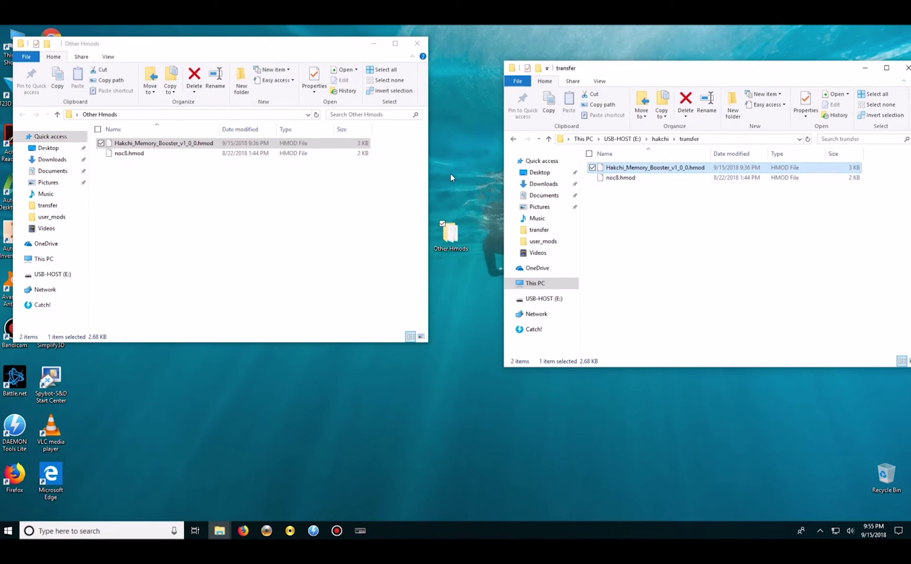
- Close Other Hmods and the transfer window, then open the cdgames desktop folder
left_click(367, 204)
left_click(417, 43)
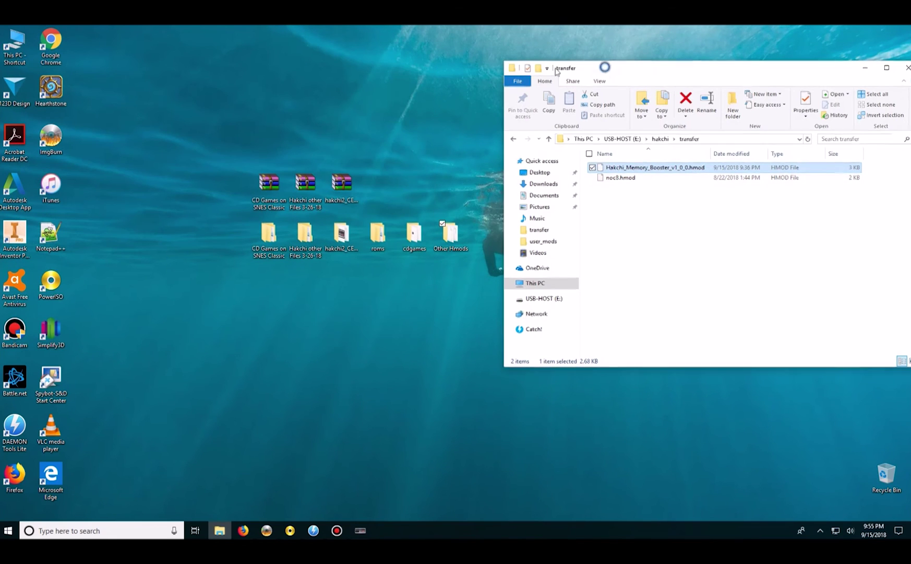
left_click_drag(604, 67, 537, 69)
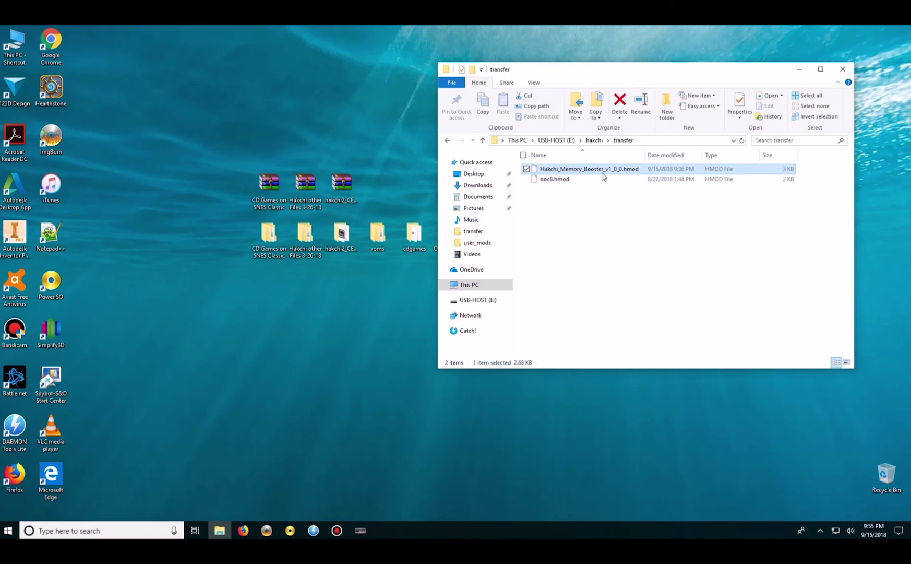
left_click(571, 180)
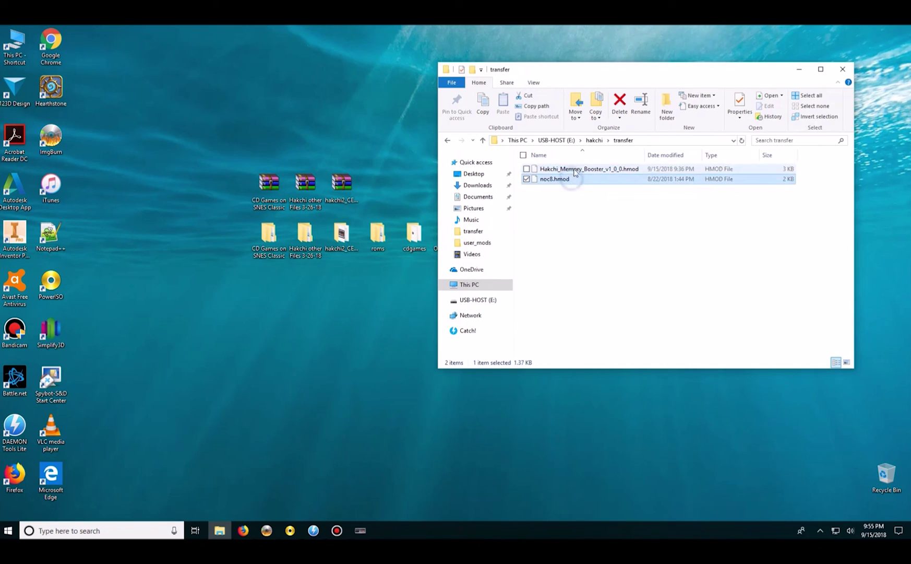
left_click(575, 170)
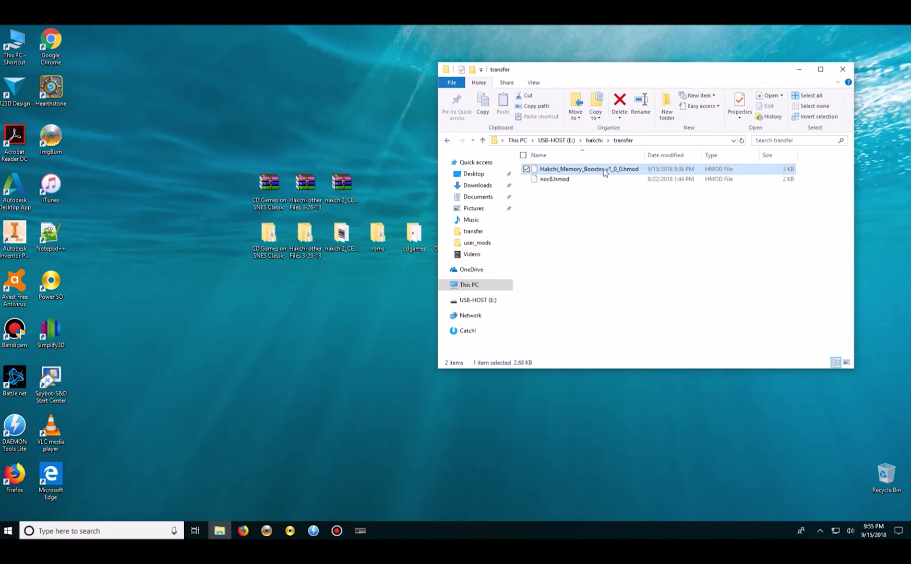
left_click(842, 68)
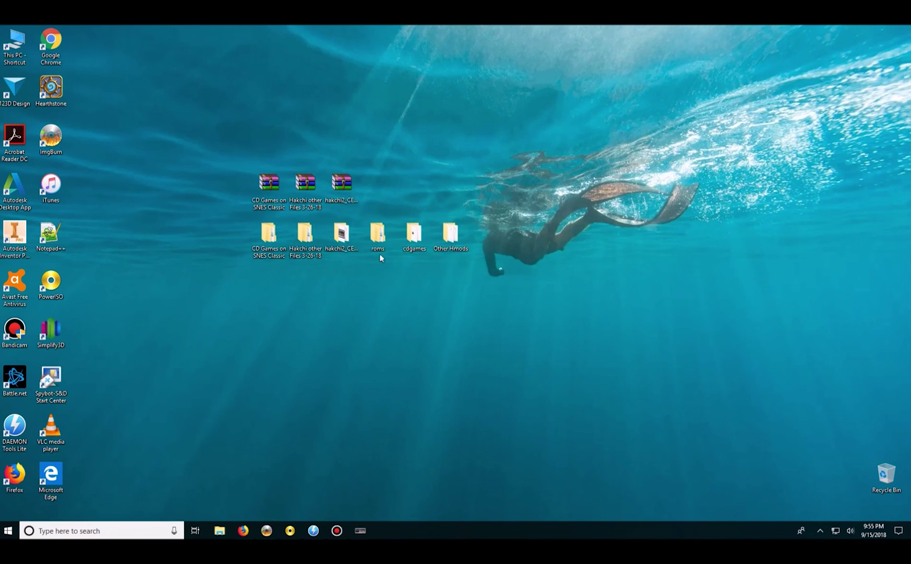
double_click(402, 245)
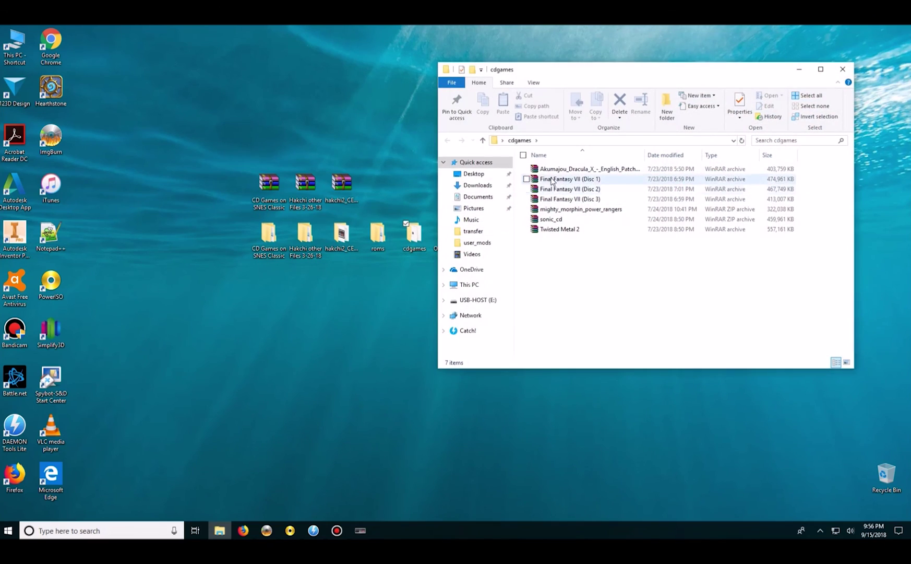